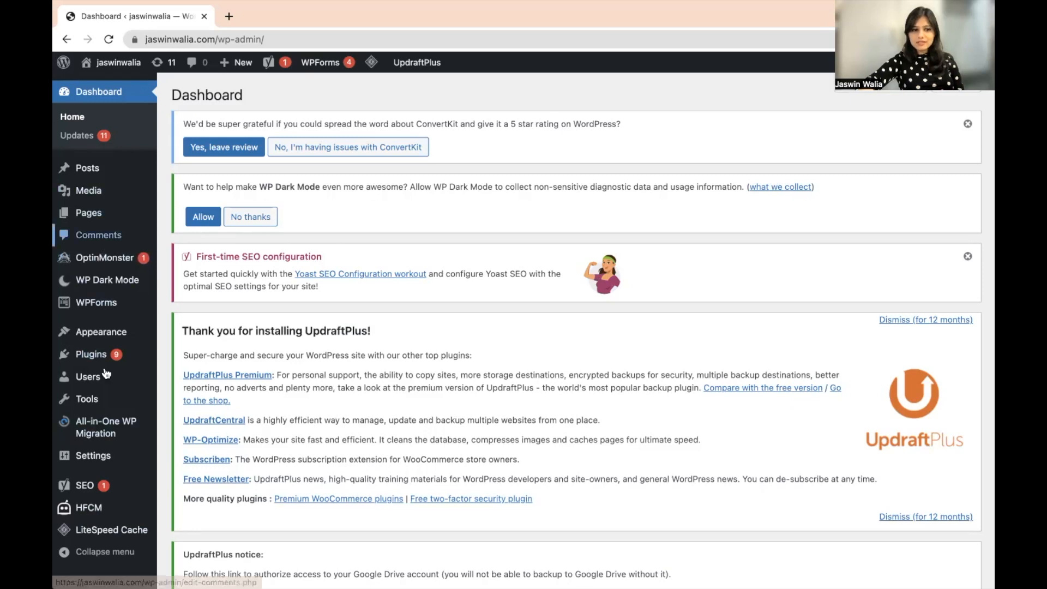
Step: Search the plugin directory for "elementor website builder" and install the Elementor Website Builder plugin
mouse_move(99, 361)
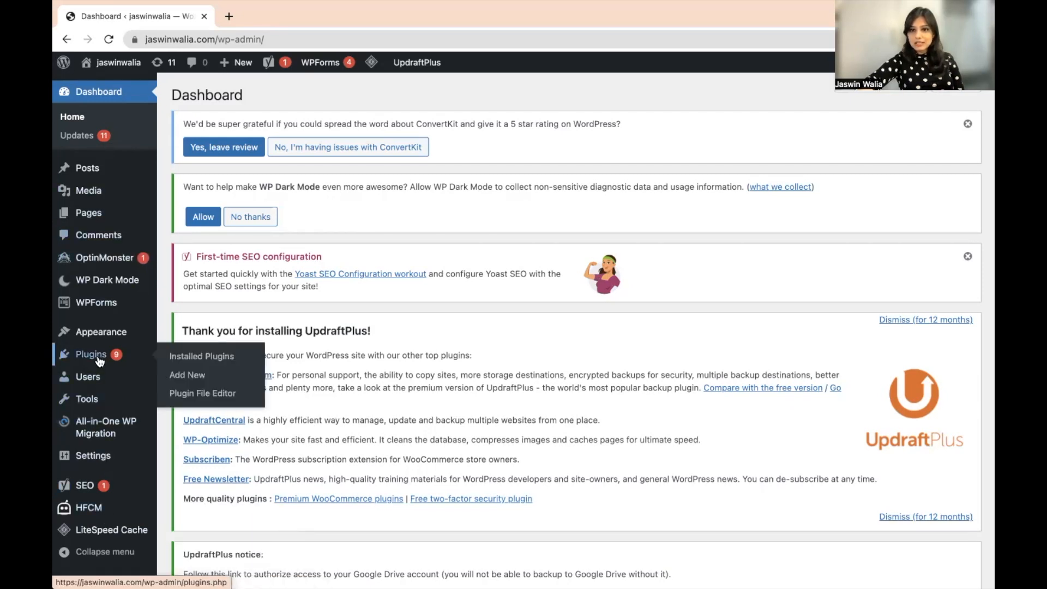
left_click(176, 381)
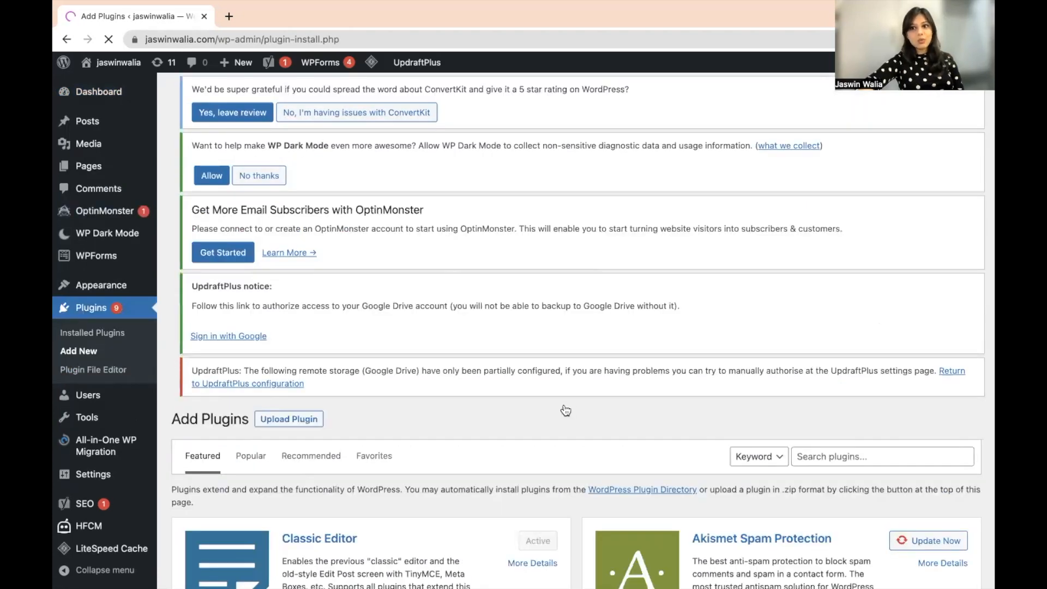
scroll(565, 410, "down", 3)
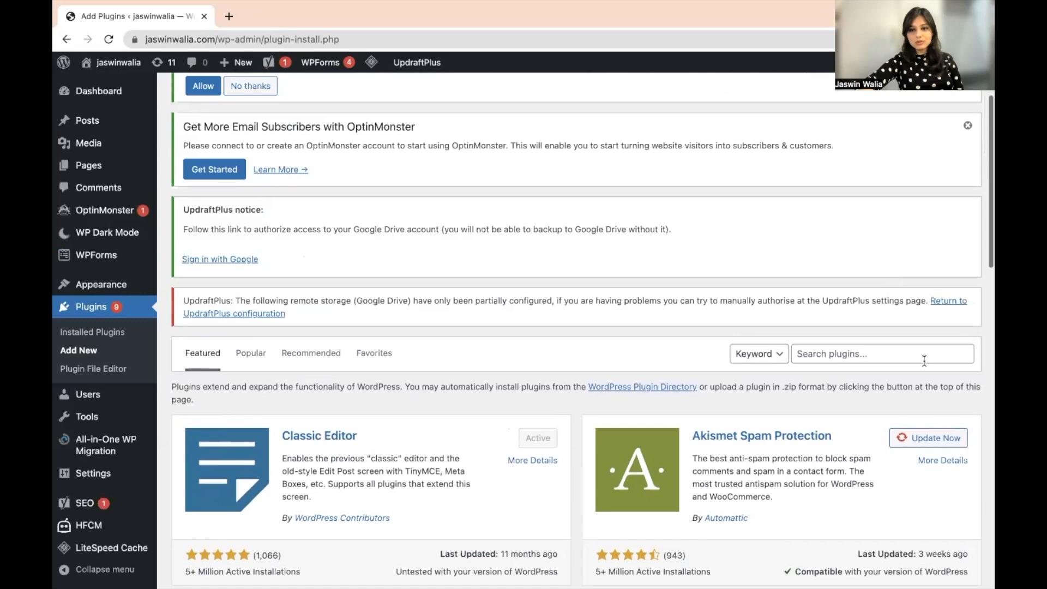
left_click(882, 354)
left_click(881, 355)
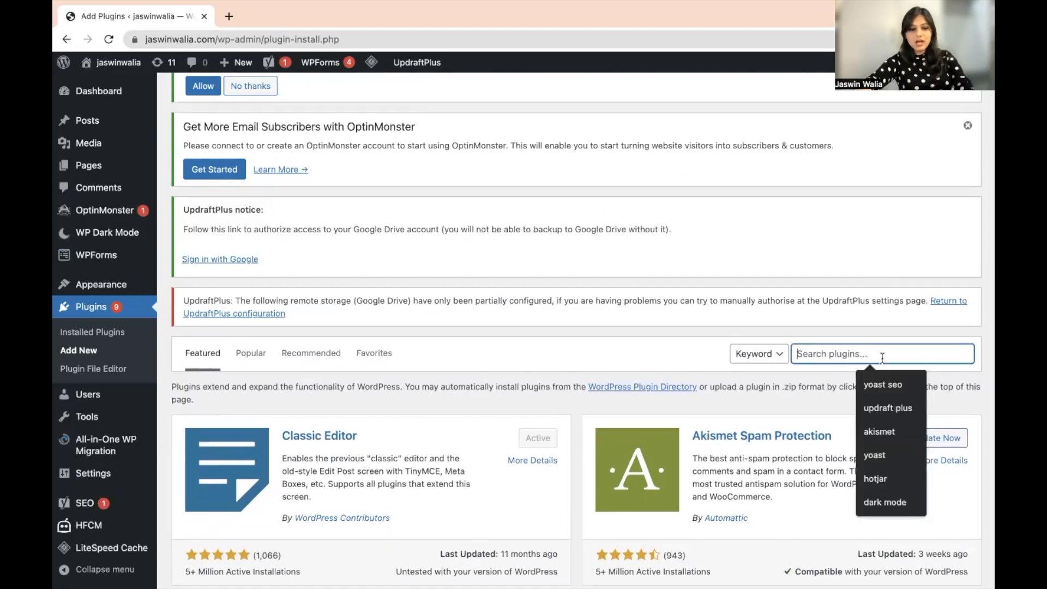
type("elementor website builder")
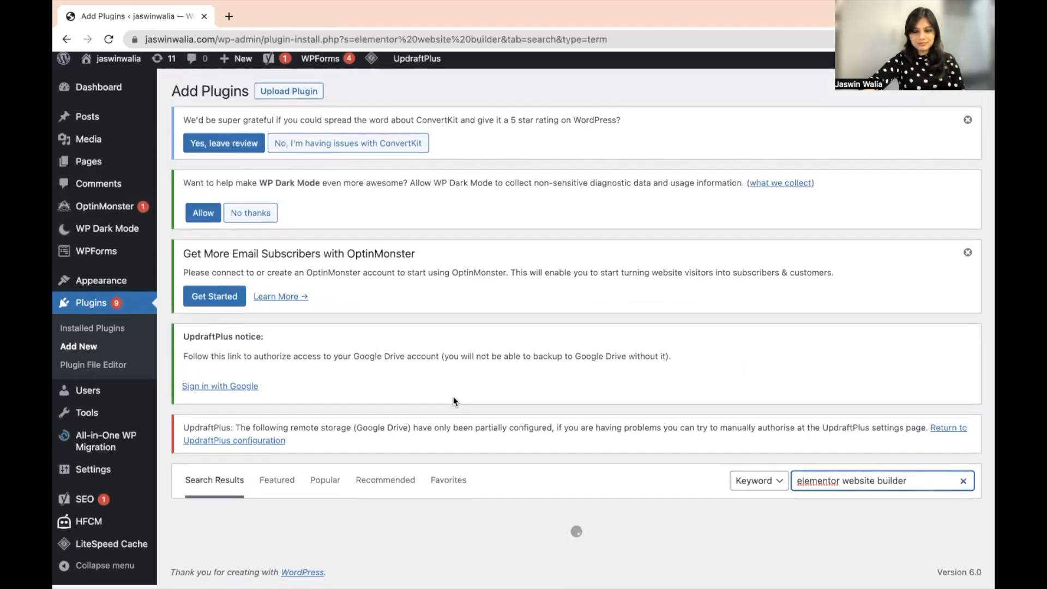
scroll(453, 398, "down", 5)
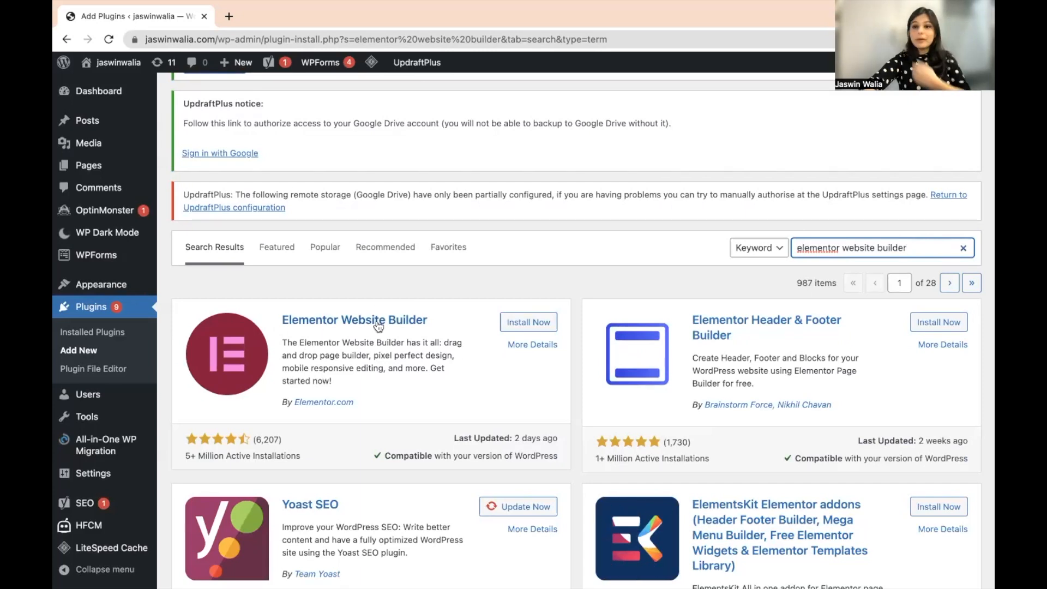
left_click(547, 327)
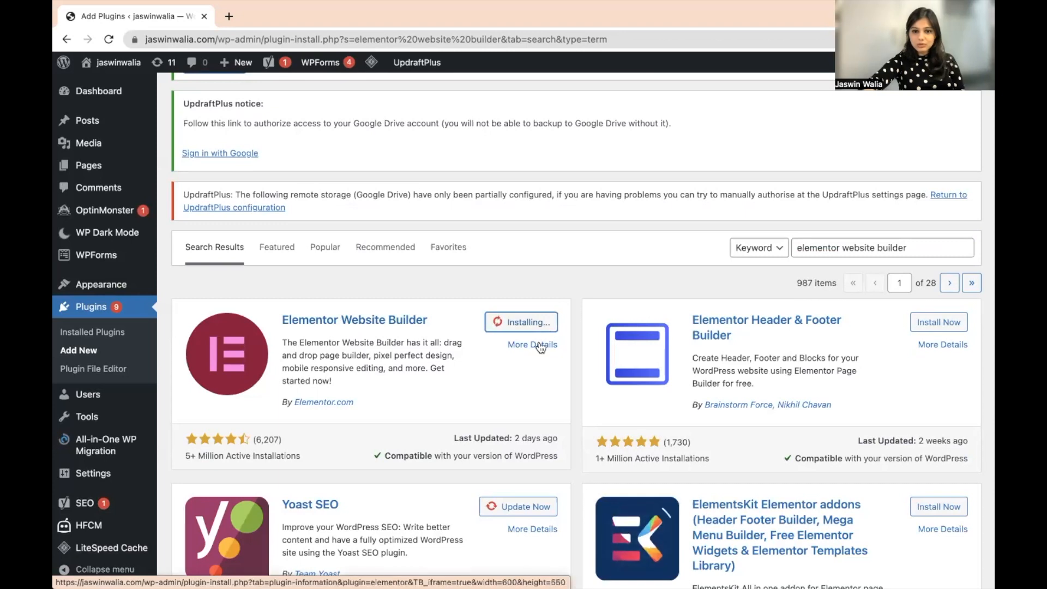
Step: Review the Elementor Website Builder plugin details, covering its description, installation, FAQ, screenshots and reviews
left_click(542, 344)
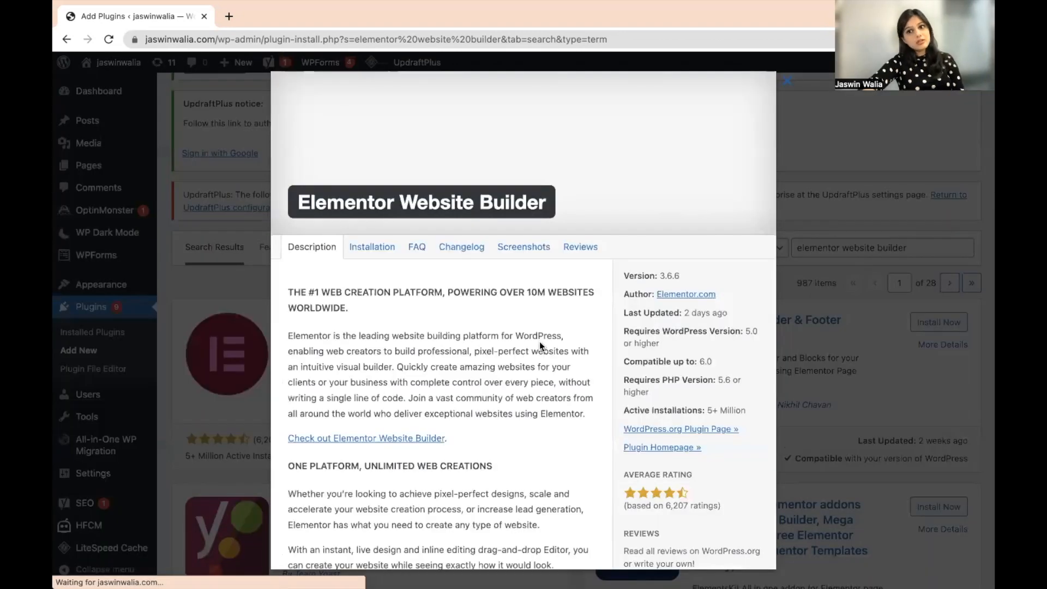
scroll(540, 345, "down", 1)
scroll(538, 342, "down", 15)
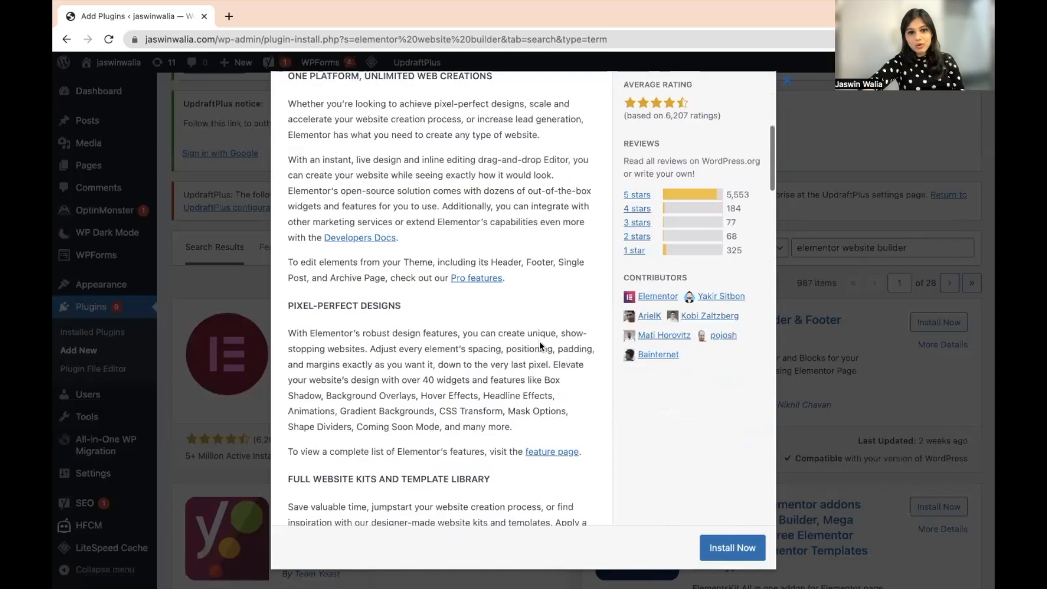
scroll(540, 341, "down", 20)
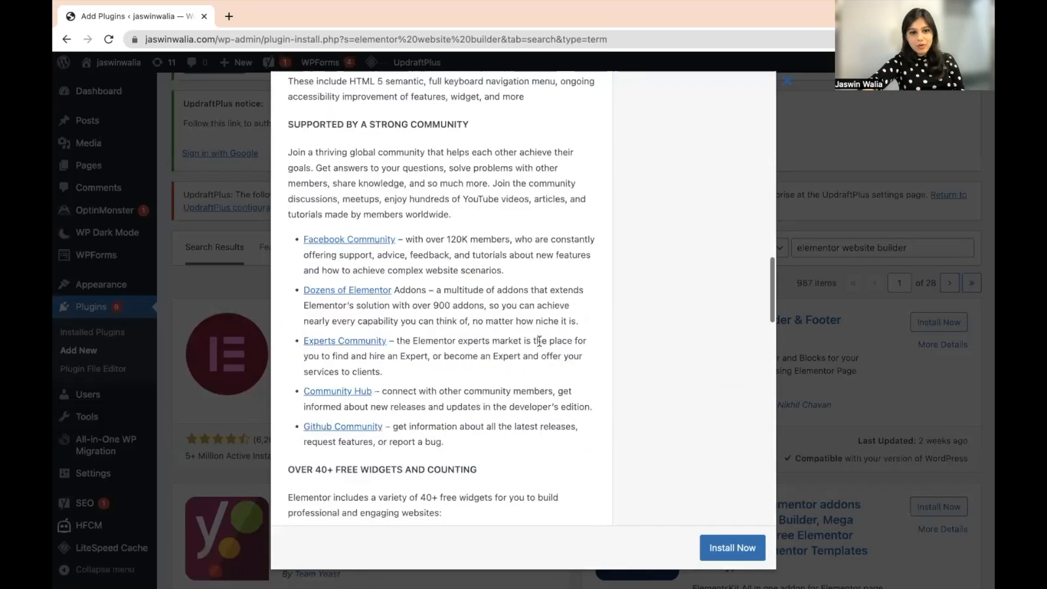
scroll(360, 262, "up", 20)
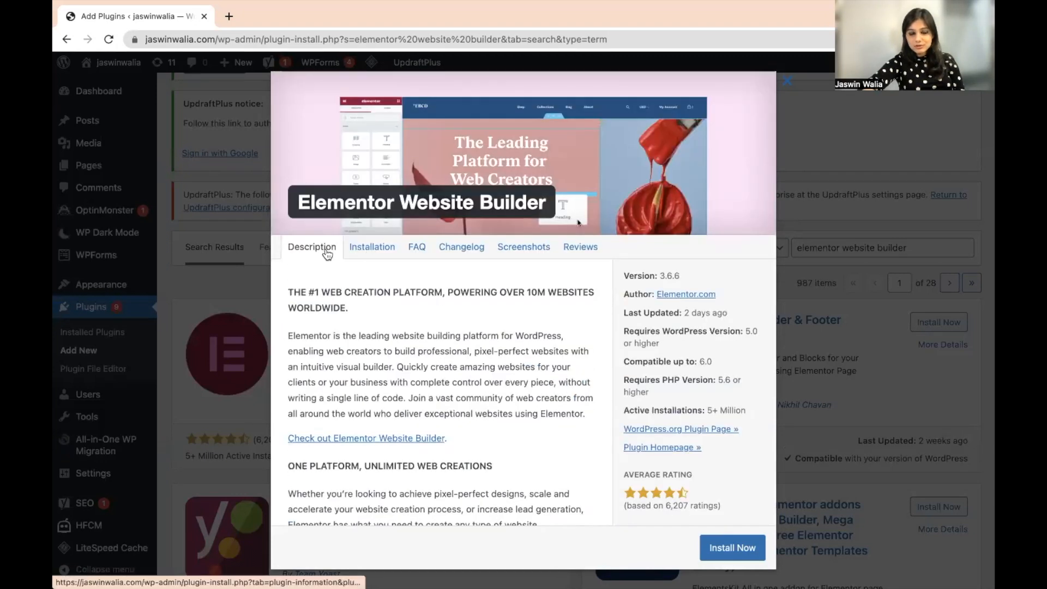
left_click(361, 254)
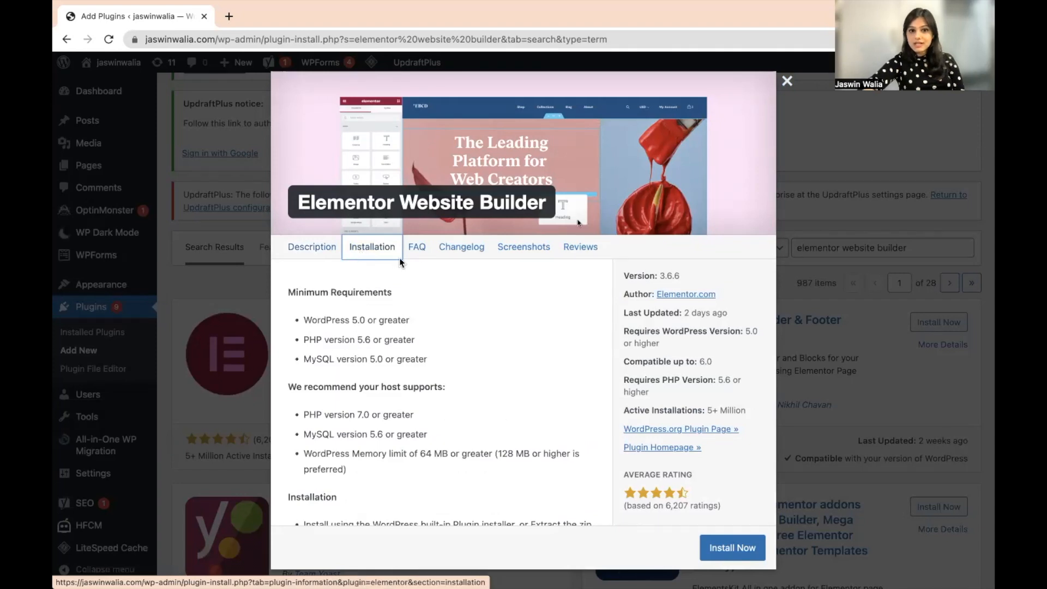
left_click(417, 252)
left_click(528, 248)
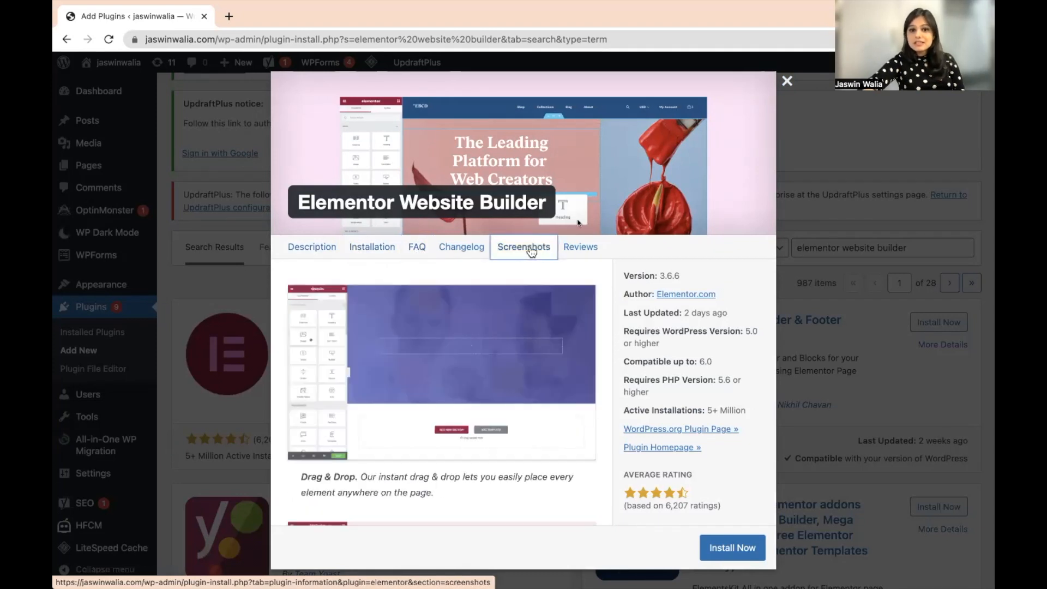
scroll(423, 409, "down", 4)
scroll(422, 409, "up", 4)
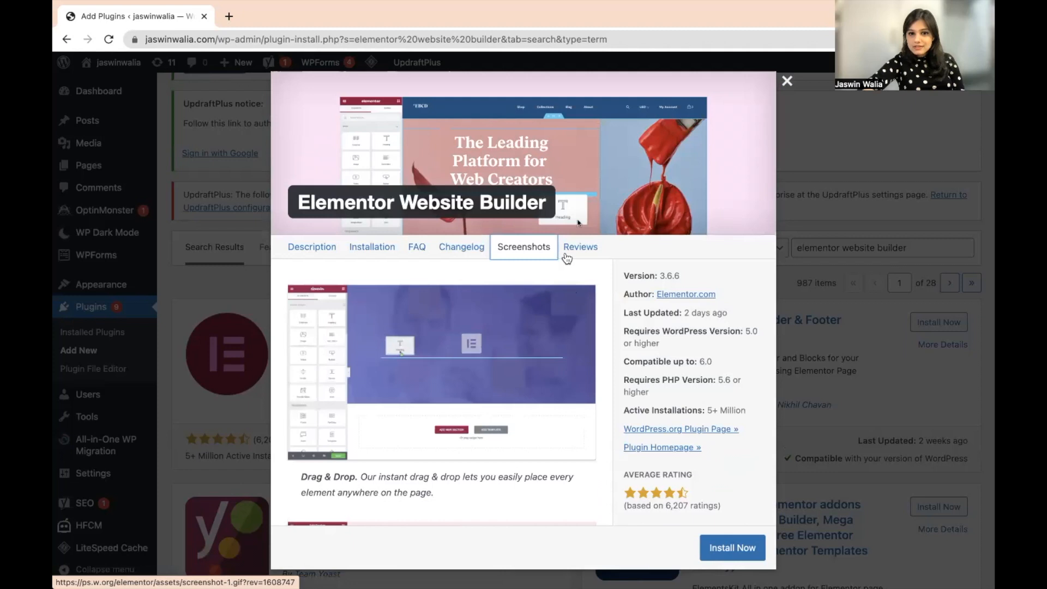
left_click(580, 246)
Step: Leave the plugin details with Elementor Website Builder installed and activate the plugin
left_click(730, 548)
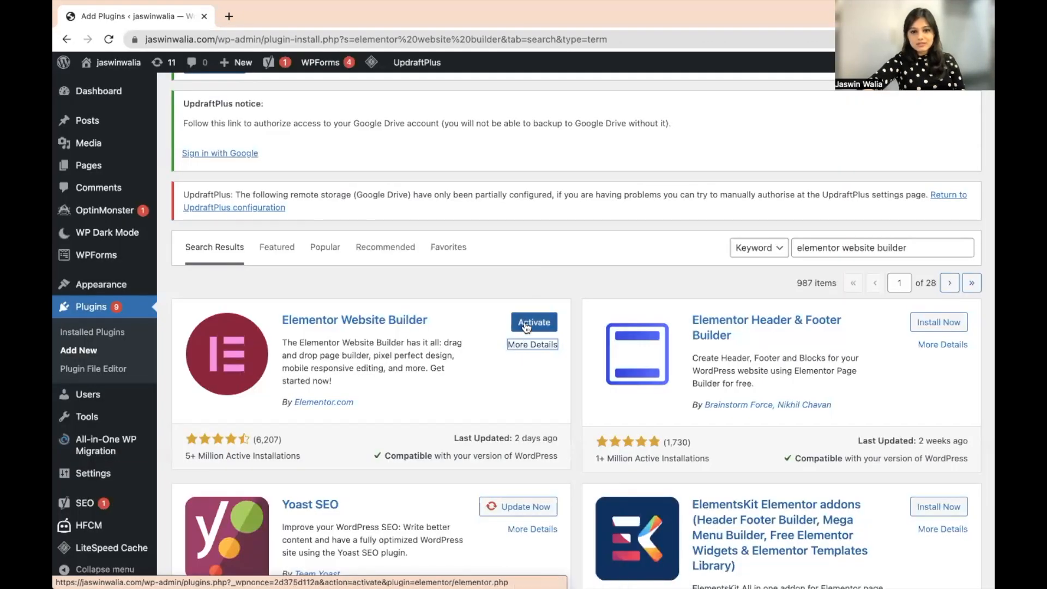
left_click(526, 324)
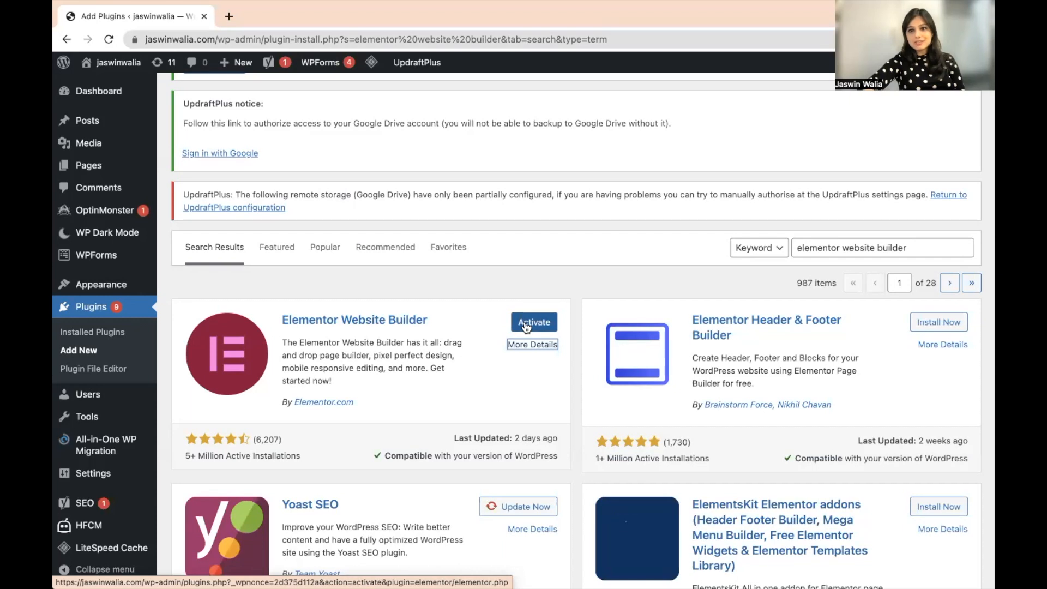
scroll(303, 307, "down", 4)
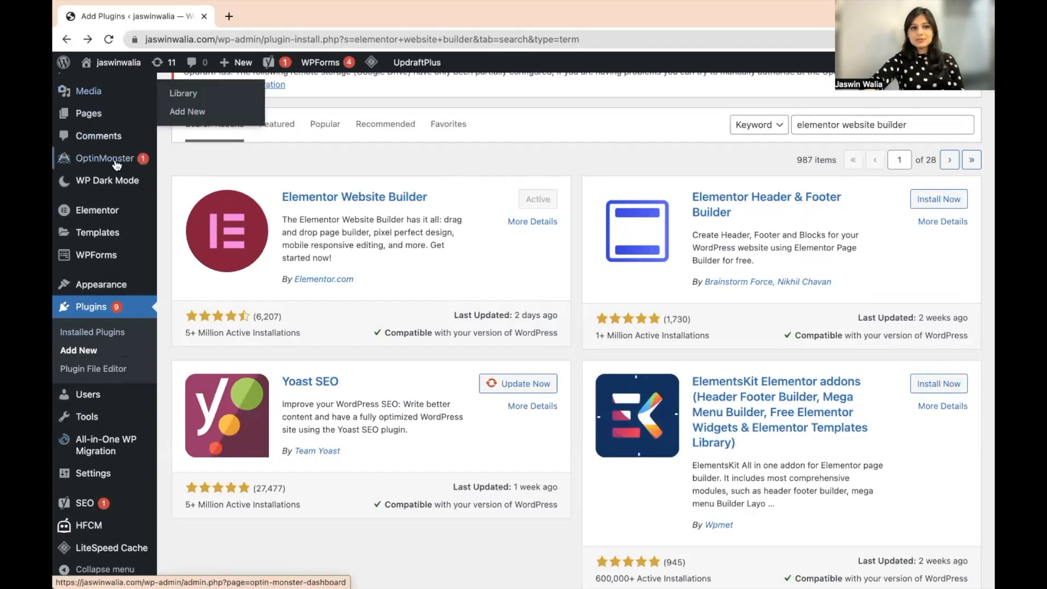
Step: Create a new page and title it "Sample Page."
scroll(116, 164, "up", 6)
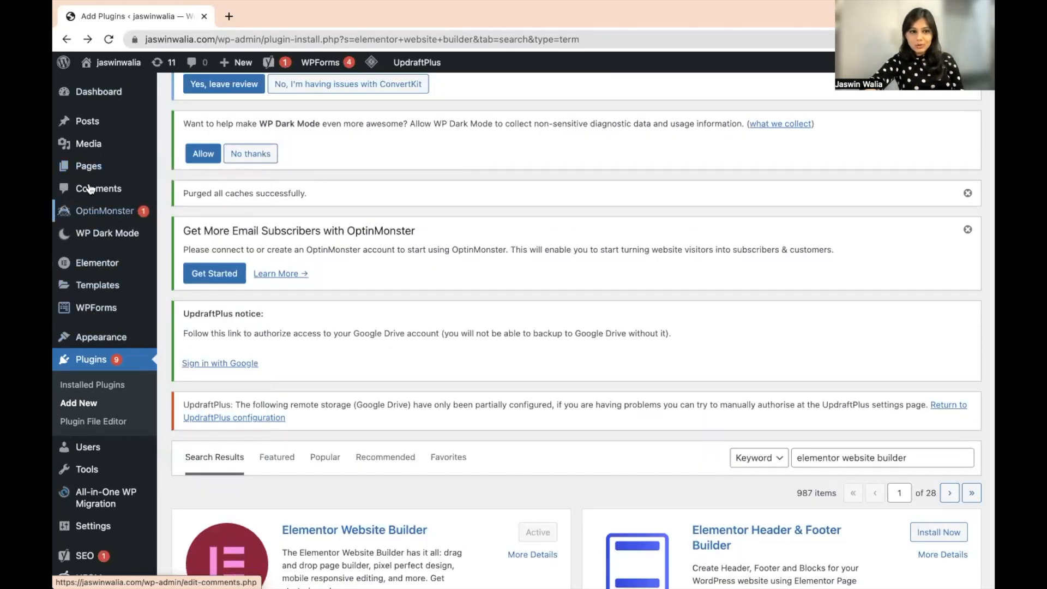
mouse_move(90, 178)
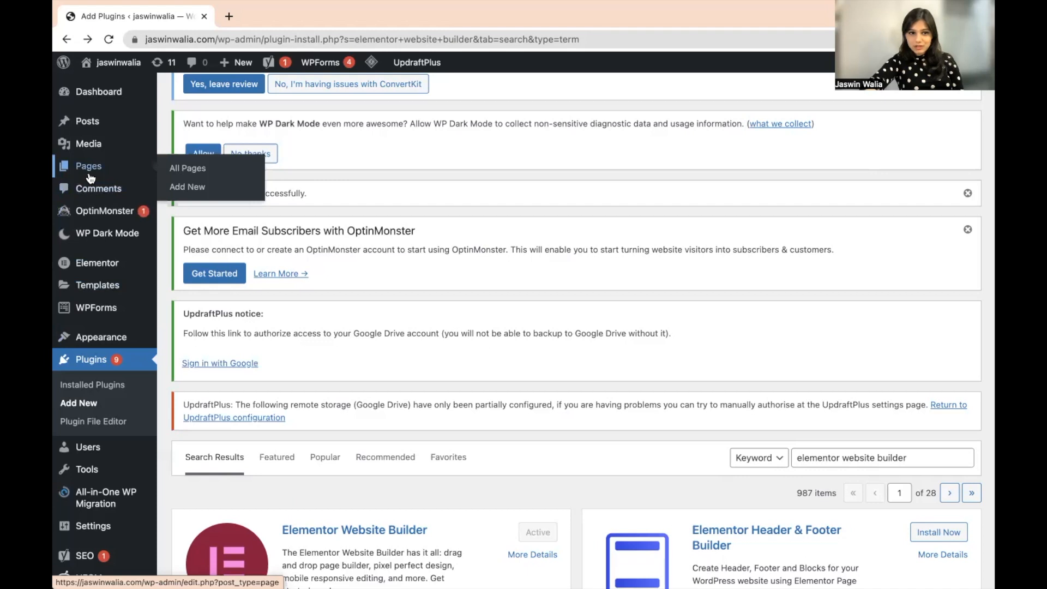
left_click(196, 188)
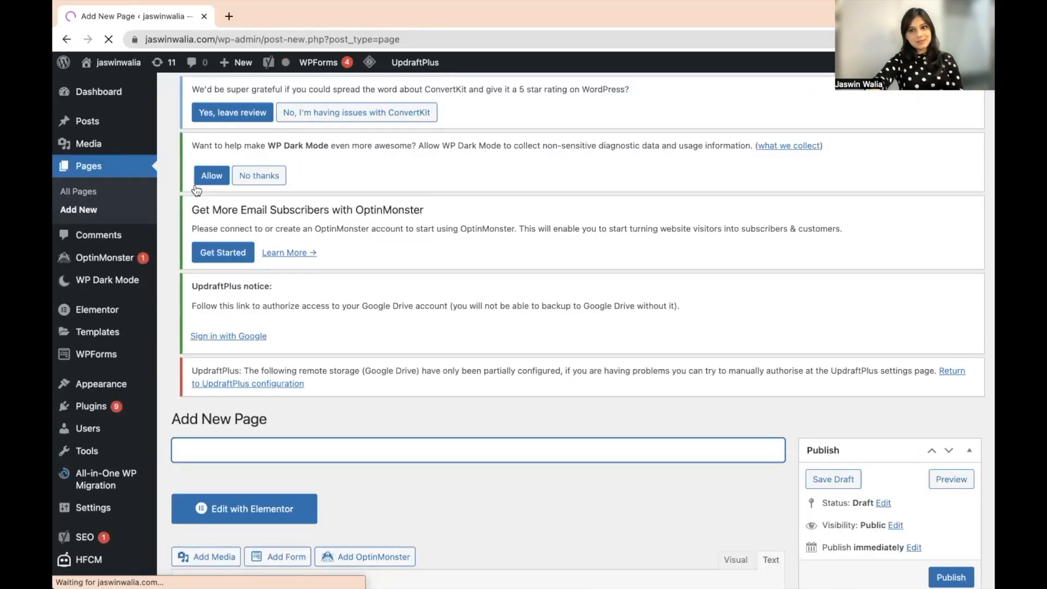
scroll(329, 453, "down", 1)
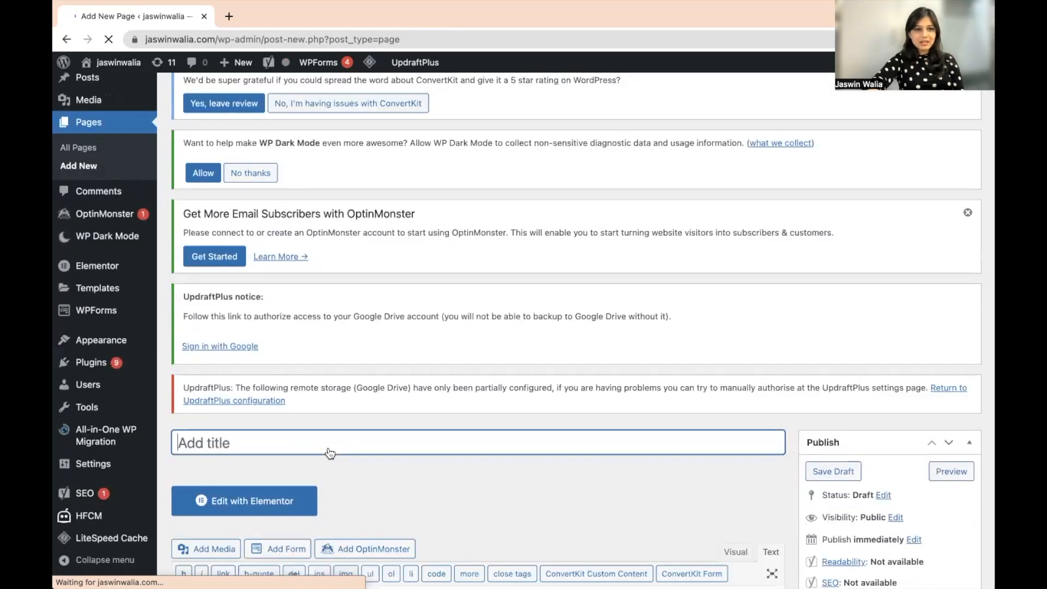
scroll(330, 453, "down", 3)
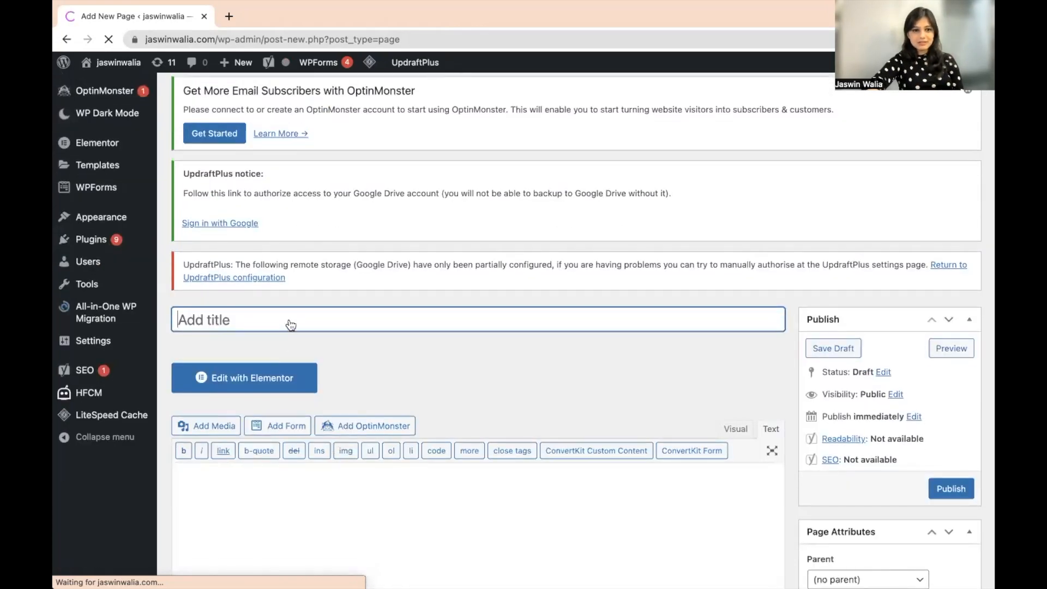
type("Sample Page.")
scroll(313, 410, "down", 2)
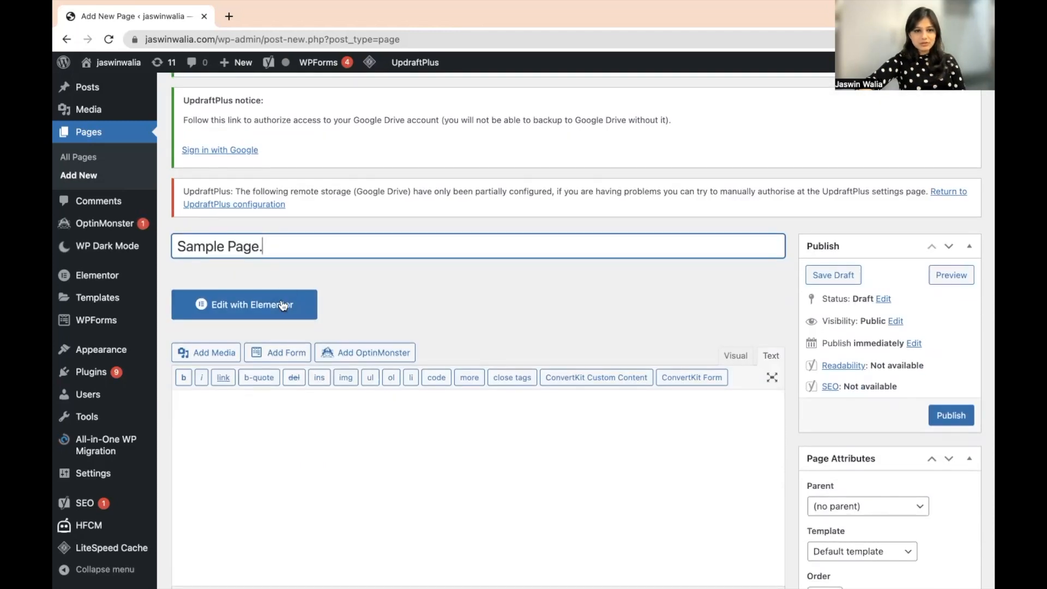
Step: Open the new page for editing in Elementor, dismiss the Yoast SEO notice and close the Navigator
left_click(228, 312)
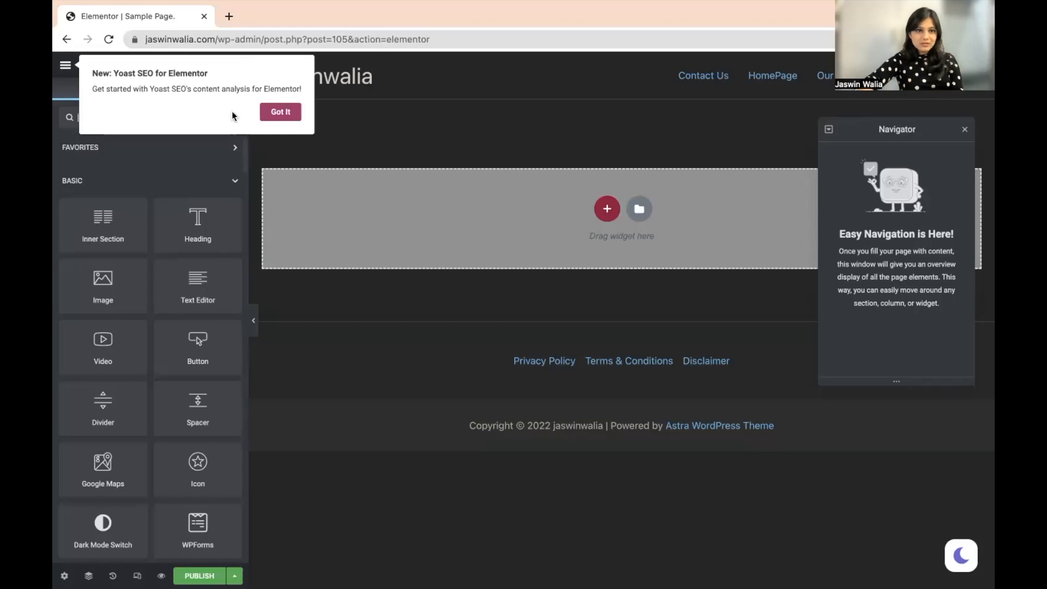
left_click(273, 114)
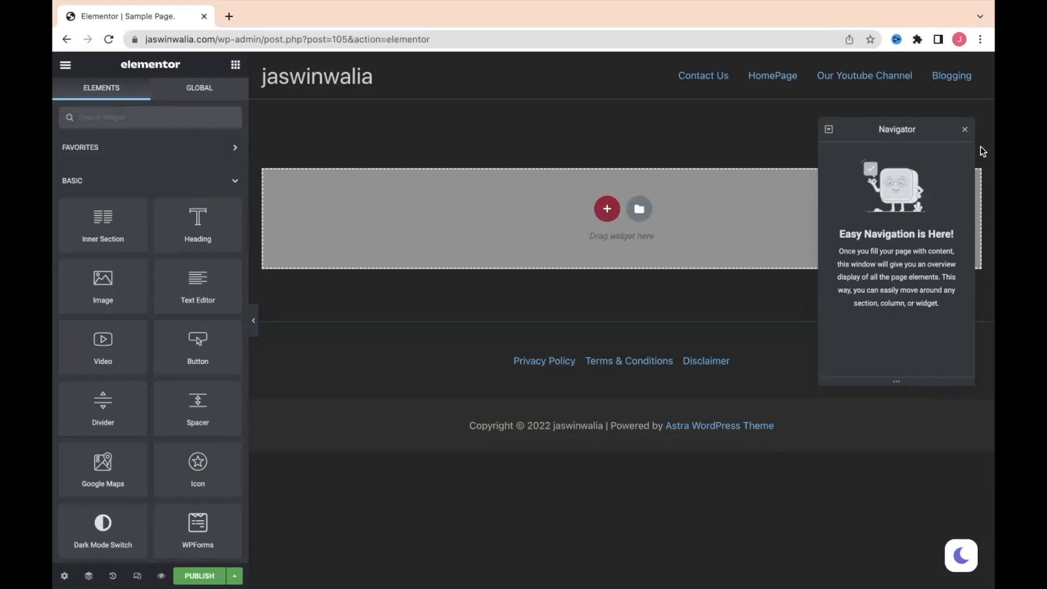
left_click(964, 131)
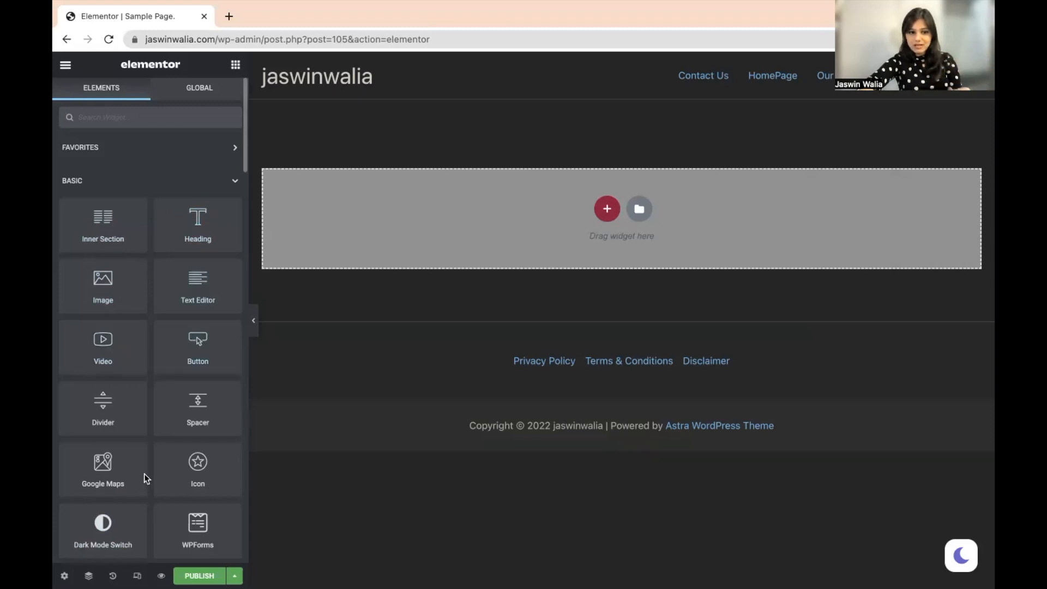
Step: Add a section with the single-column structure to the page and place a Heading widget inside it
scroll(144, 473, "down", 10)
scroll(144, 473, "down", 1)
scroll(144, 473, "up", 6)
scroll(144, 473, "down", 4)
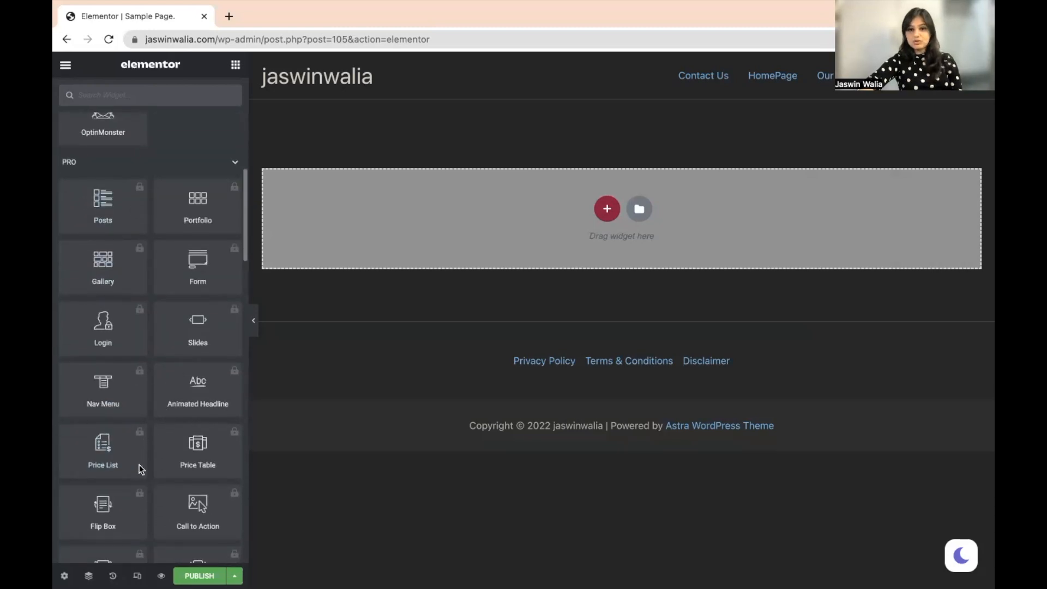
scroll(129, 467, "up", 10)
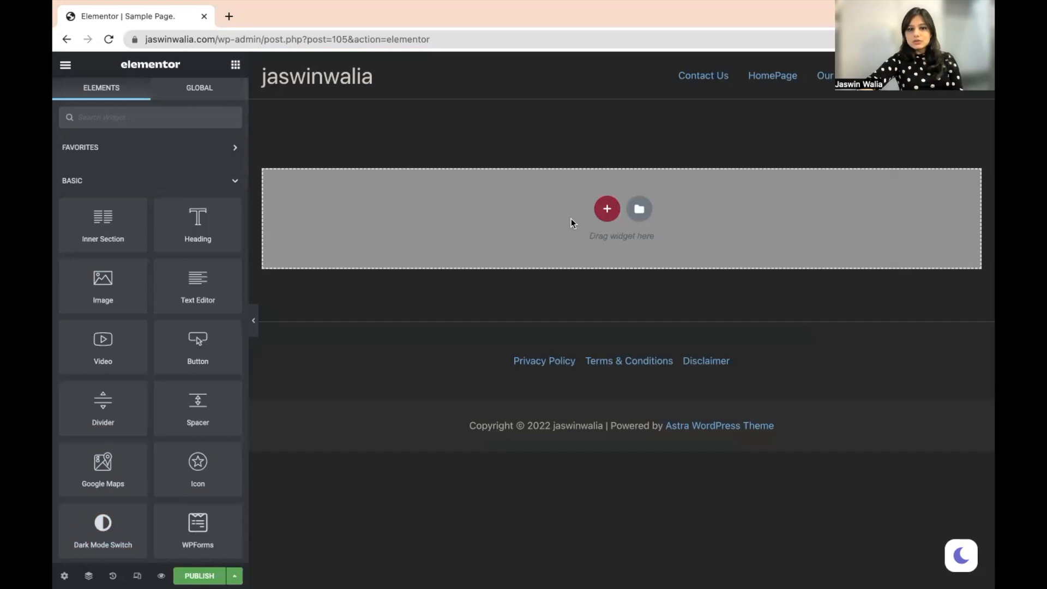
left_click(608, 214)
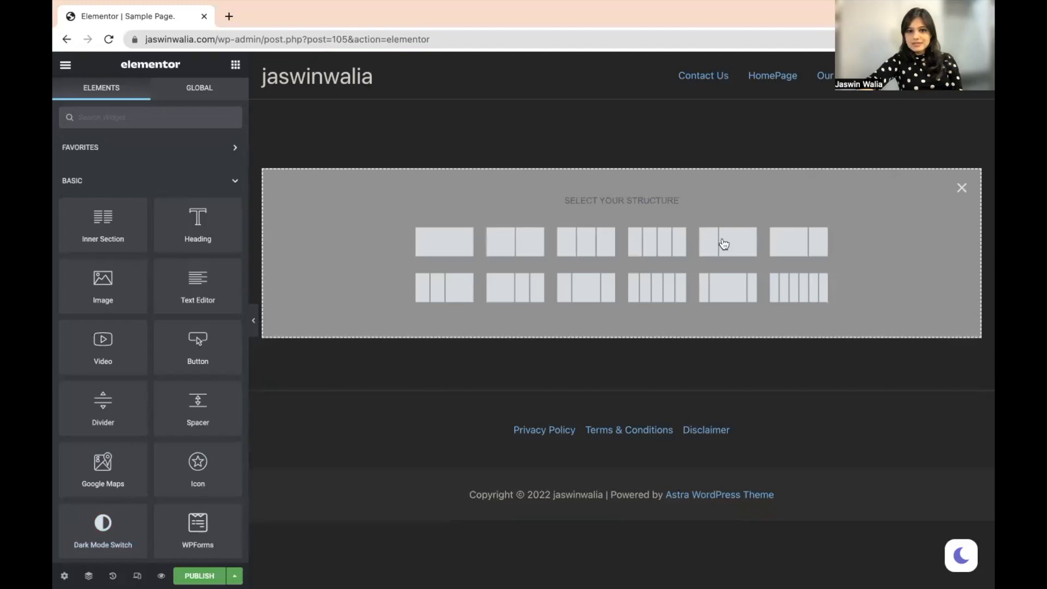
left_click(456, 242)
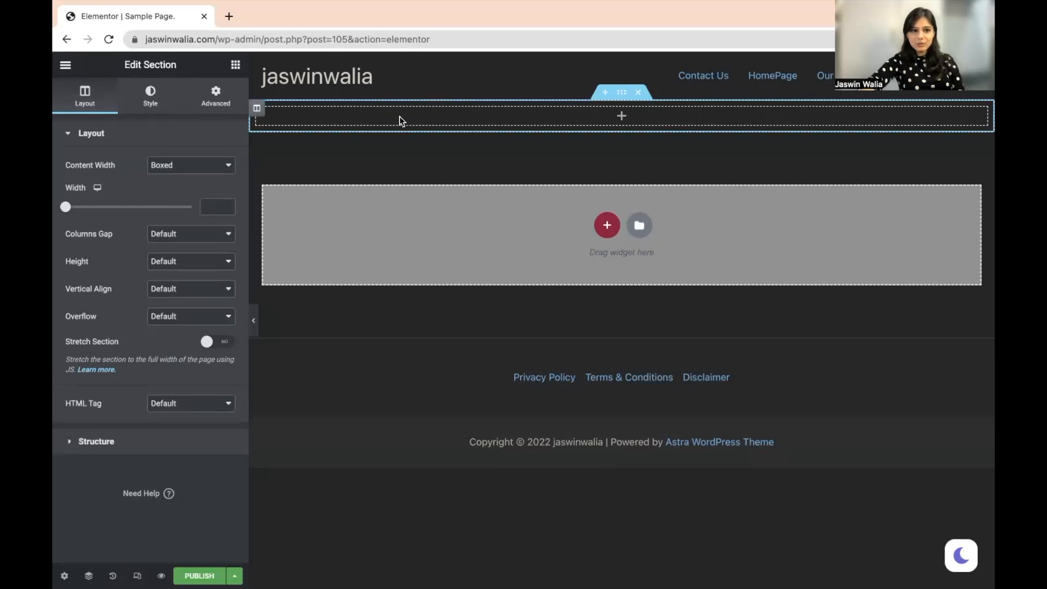
left_click(622, 117)
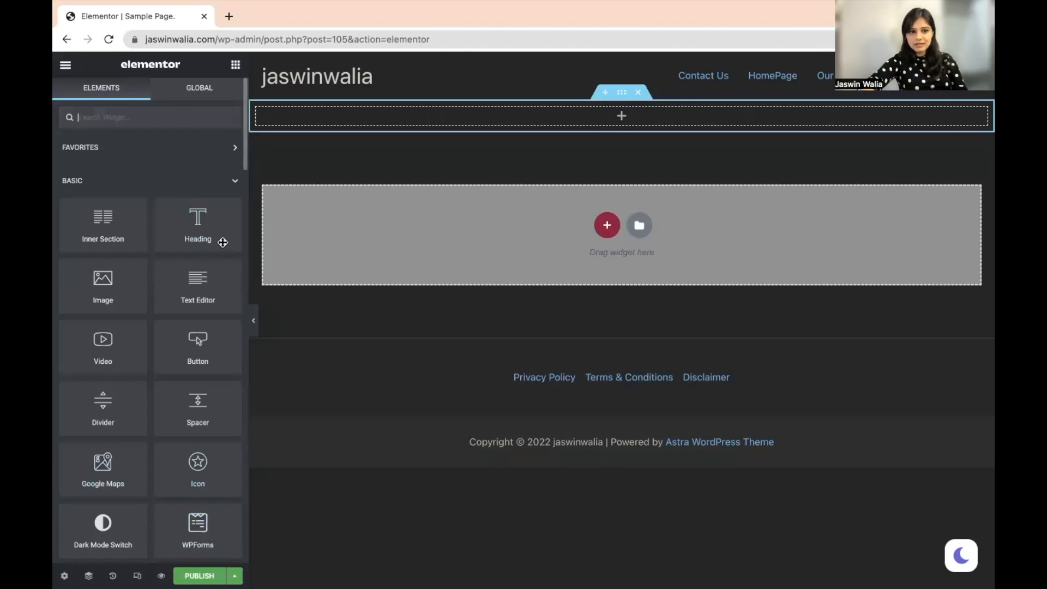
left_click_drag(266, 242, 469, 119)
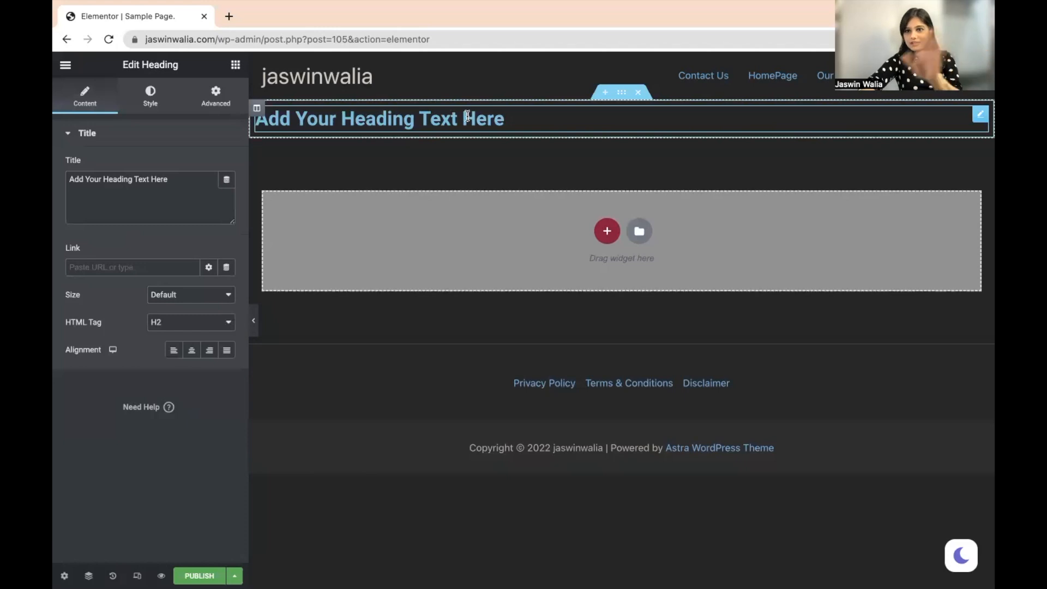
Step: Replace the heading's placeholder text with "This is a Sample Page."
double_click(467, 117)
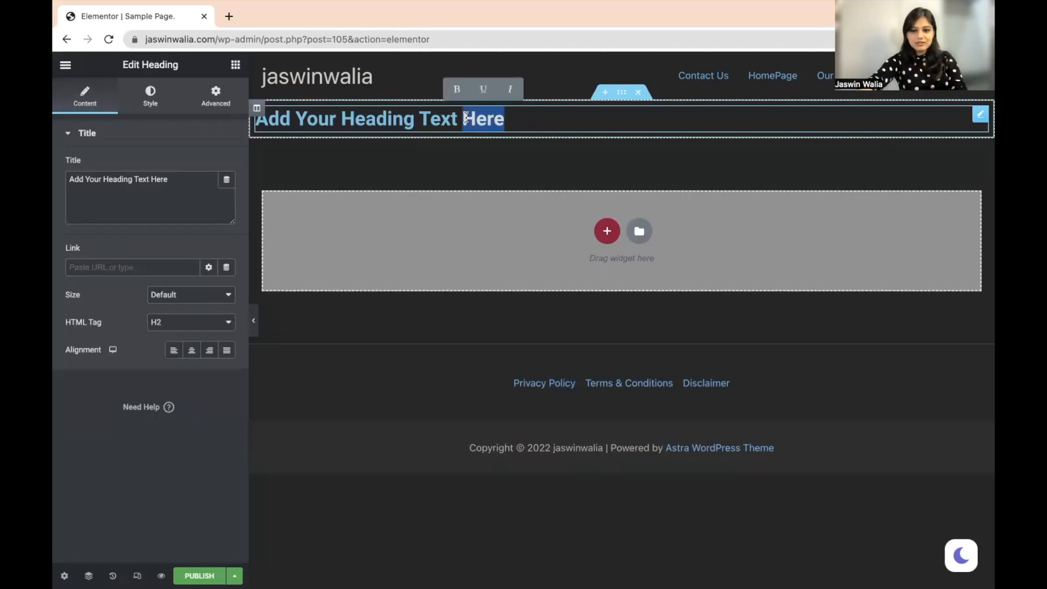
key("BackSpace")
key("BackSpace")
key("BackSpace")
key("BackSpace")
key("BackSpace")
key("BackSpace")
key("BackSpace")
key("BackSpace")
key("BackSpace")
key("BackSpace")
key("BackSpace")
key("BackSpace")
key("BackSpace")
key("BackSpace")
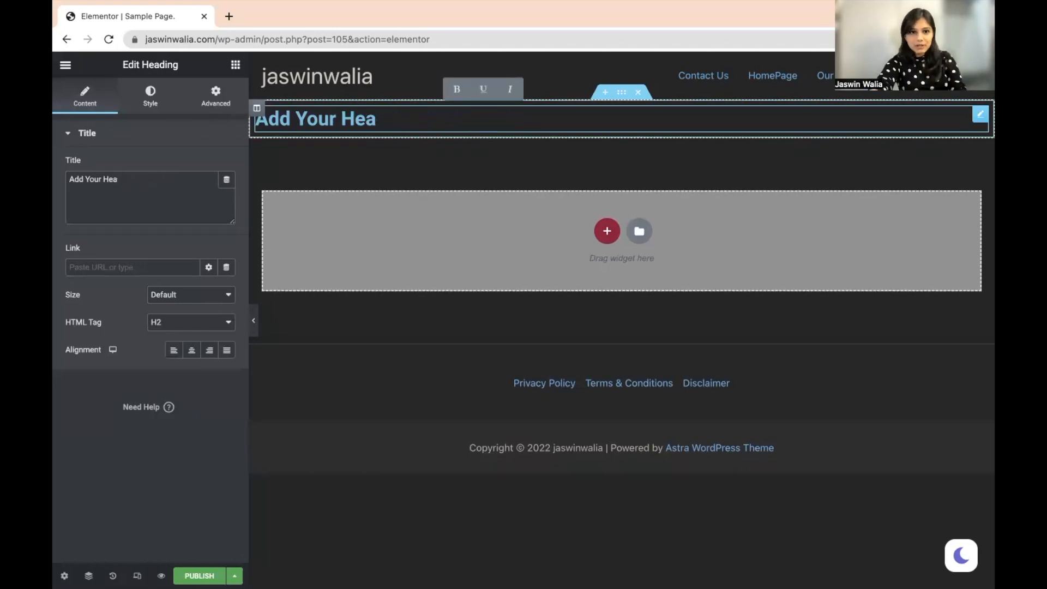
key("BackSpace")
key("BackSpace")
key("BackSpace")
key("BackSpace")
key("BackSpace")
key("BackSpace")
key("BackSpace")
key("BackSpace")
key("BackSpace")
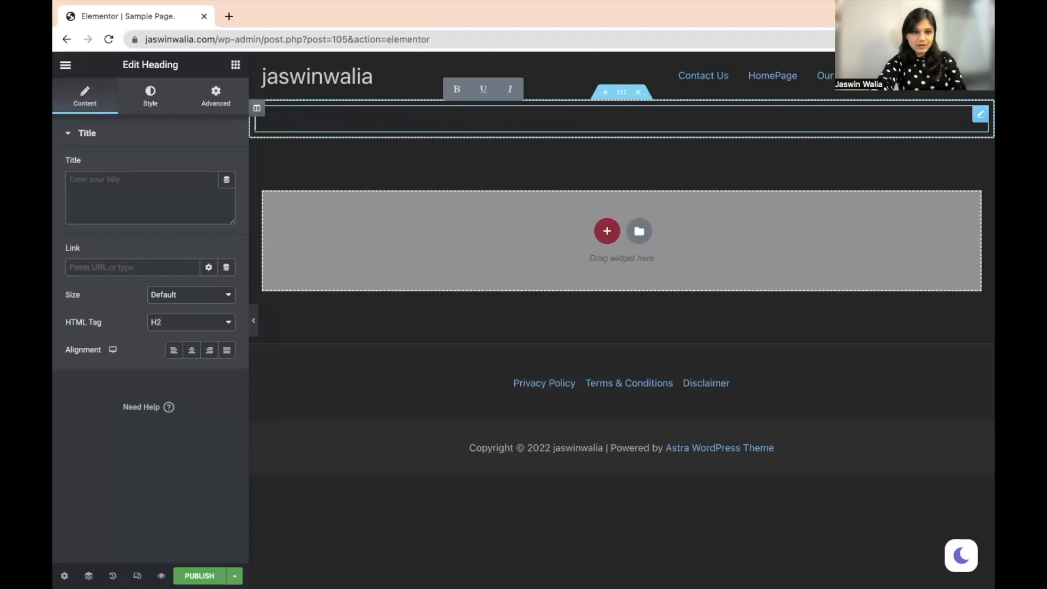
type("This")
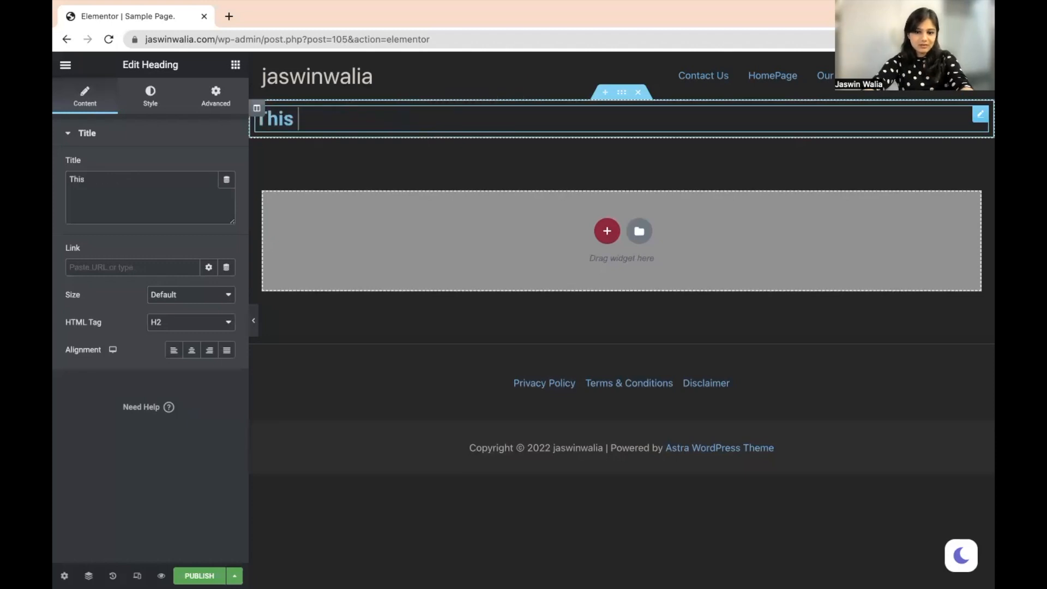
type(" is a Sample ")
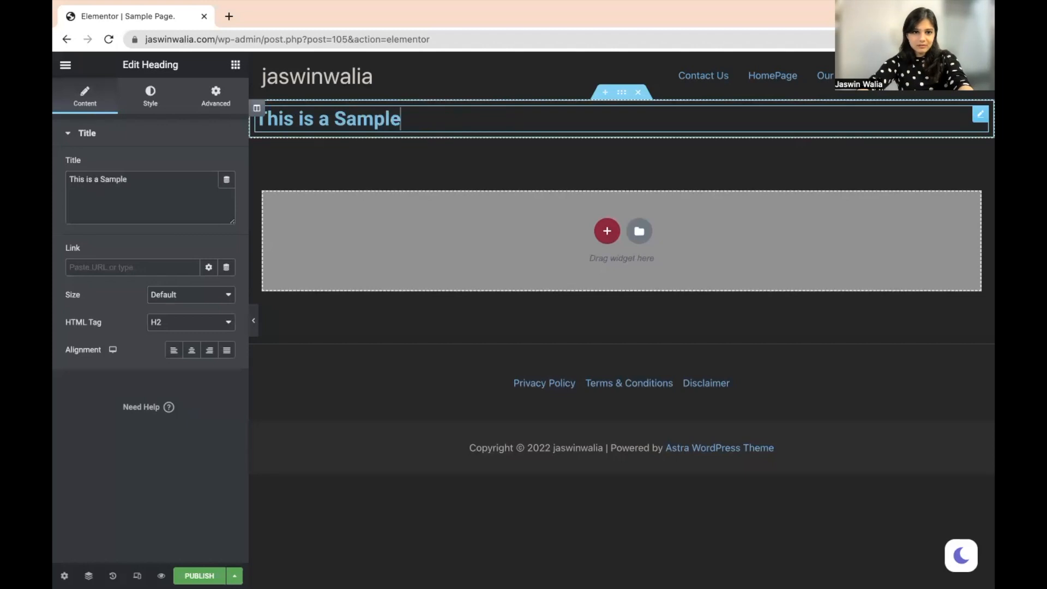
type("Page.")
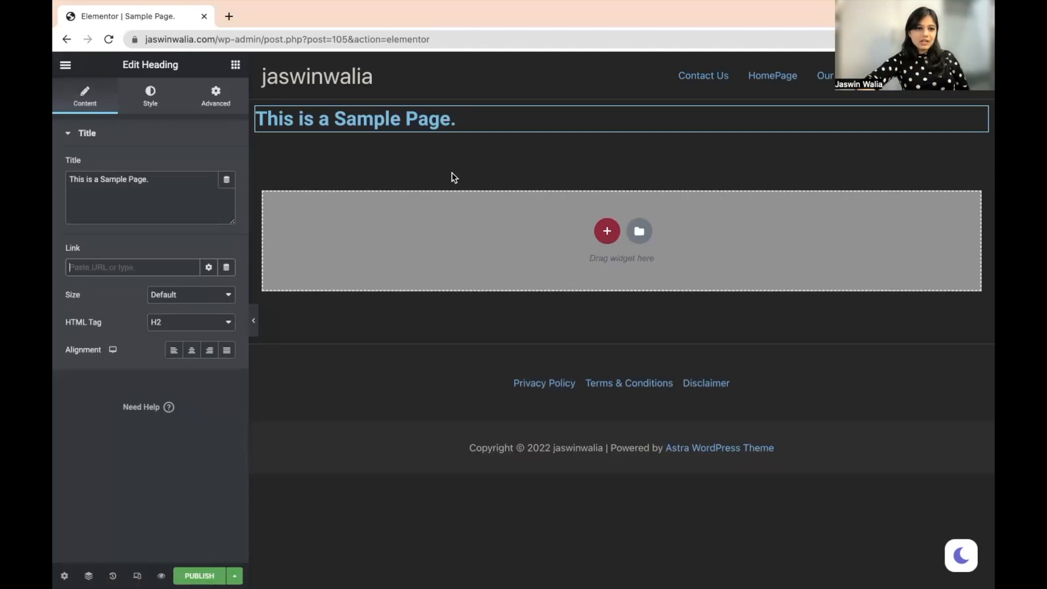
Step: Try the Small, Large and XXL sizes on the heading and return its size to Default
left_click(177, 300)
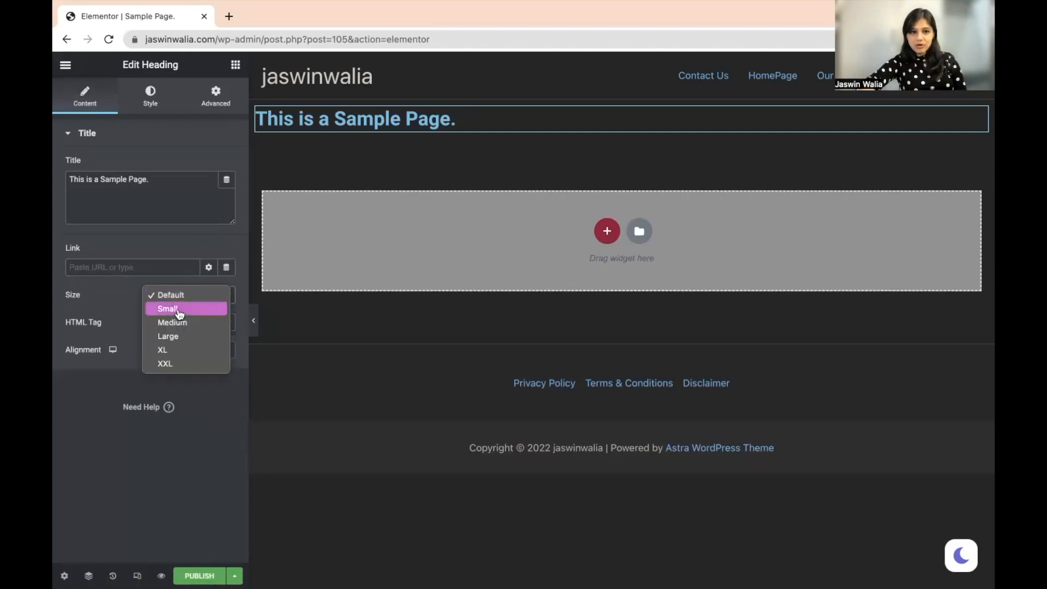
left_click(179, 309)
left_click(212, 296)
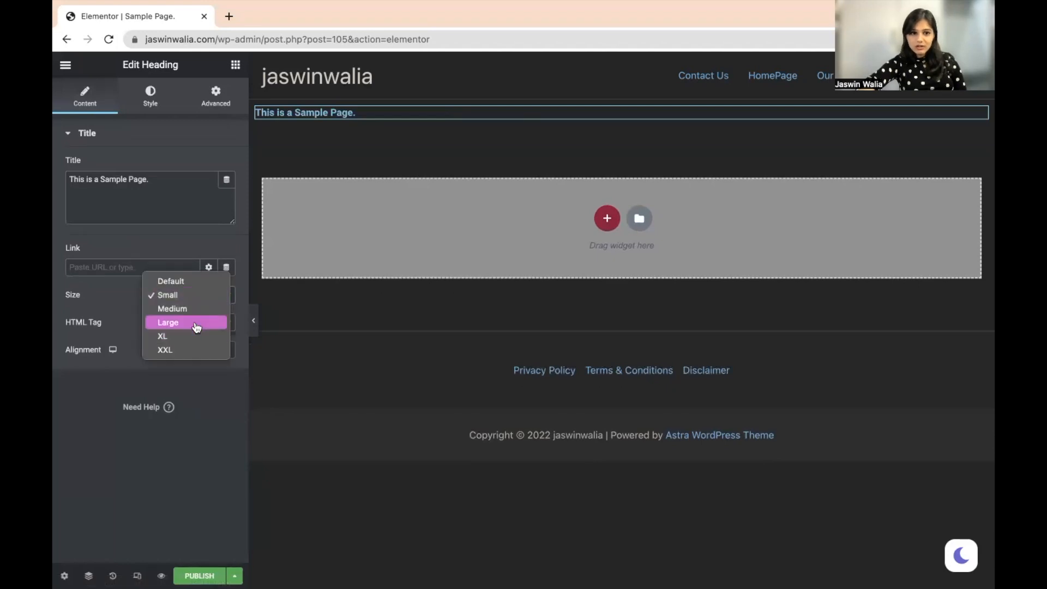
left_click(196, 327)
left_click(228, 300)
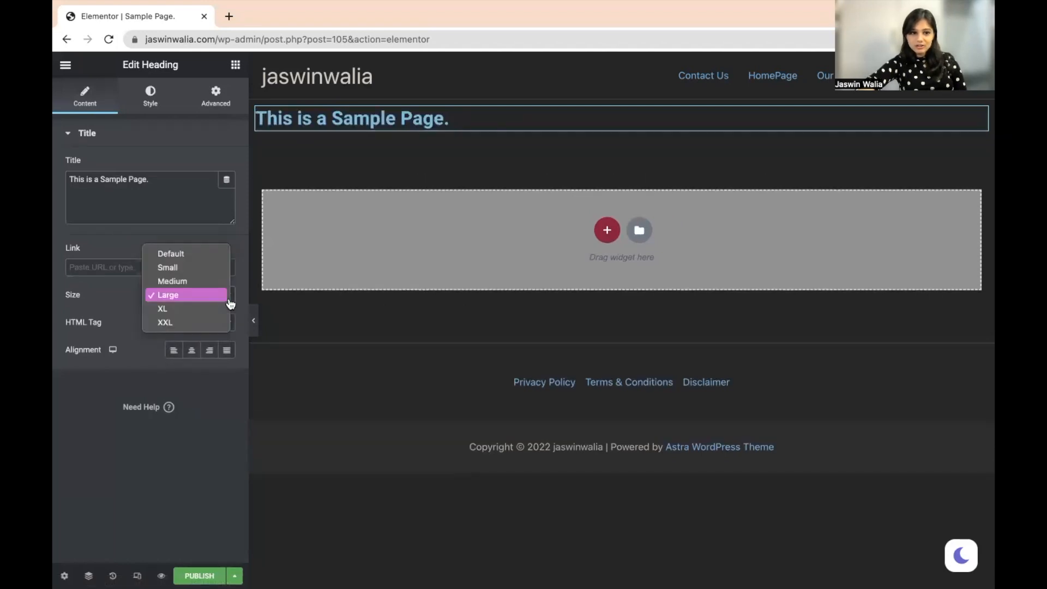
left_click(194, 326)
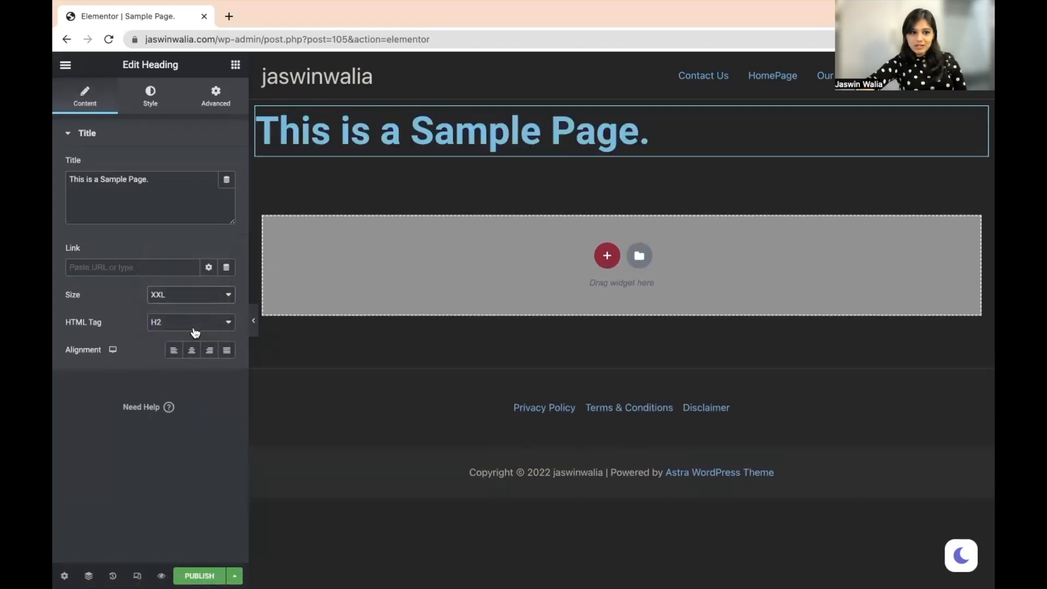
left_click(212, 297)
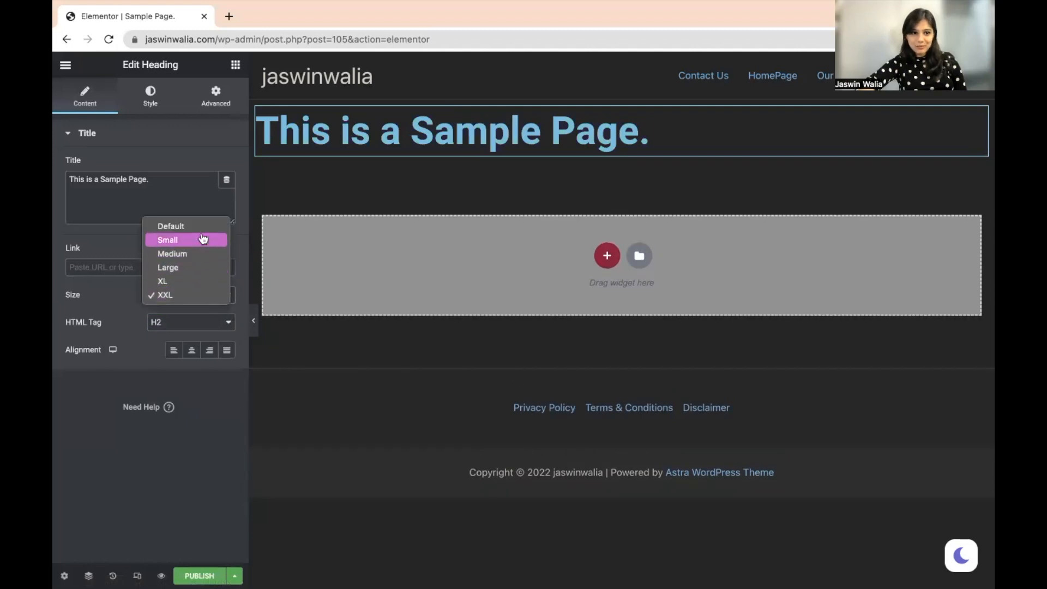
left_click(200, 227)
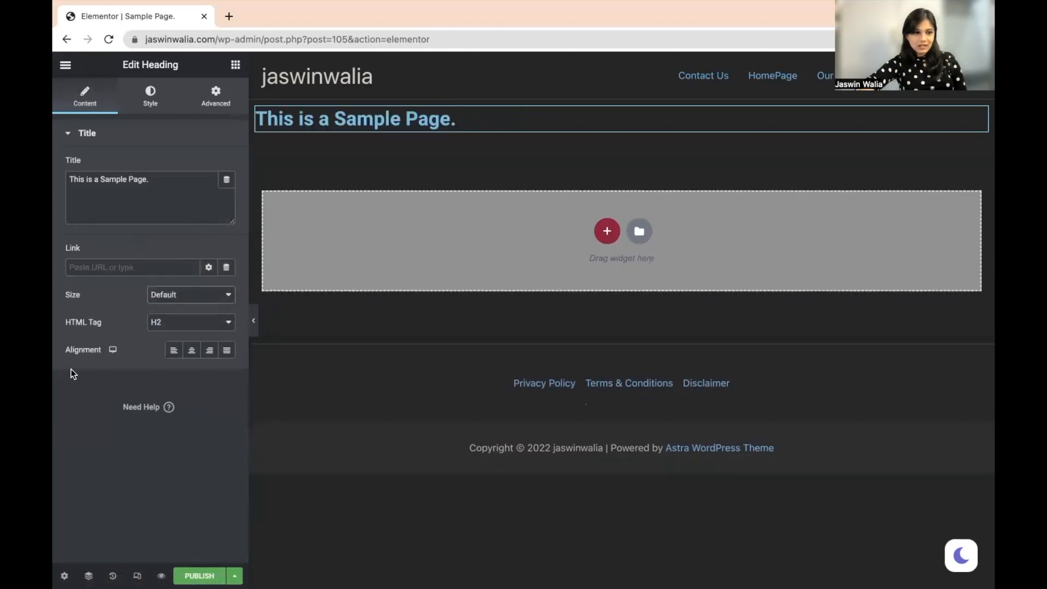
Step: Try the right and justified alignments on the heading and settle on Center
left_click(191, 354)
left_click(209, 354)
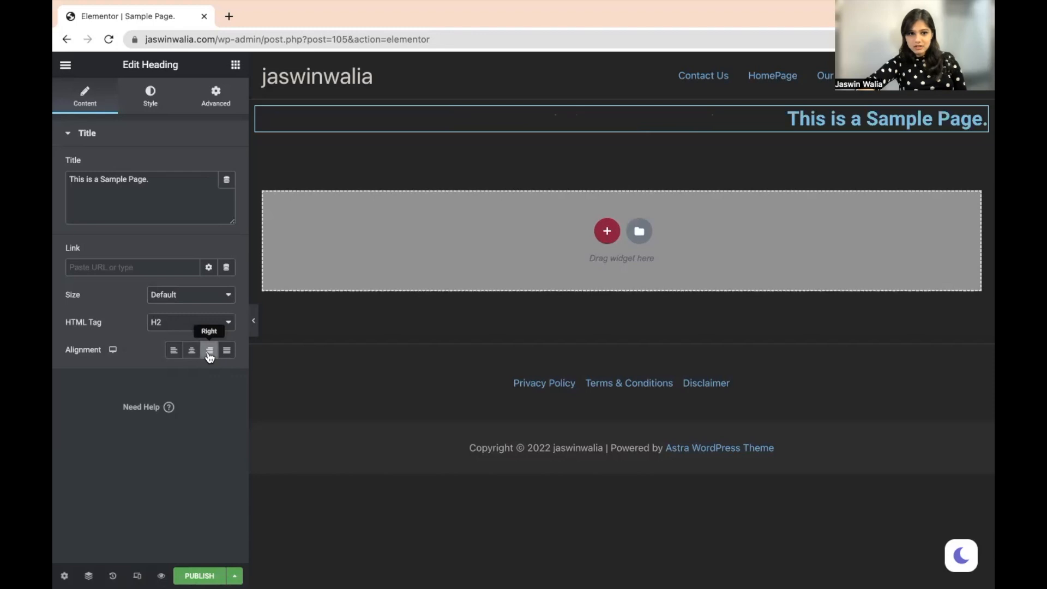
left_click(225, 354)
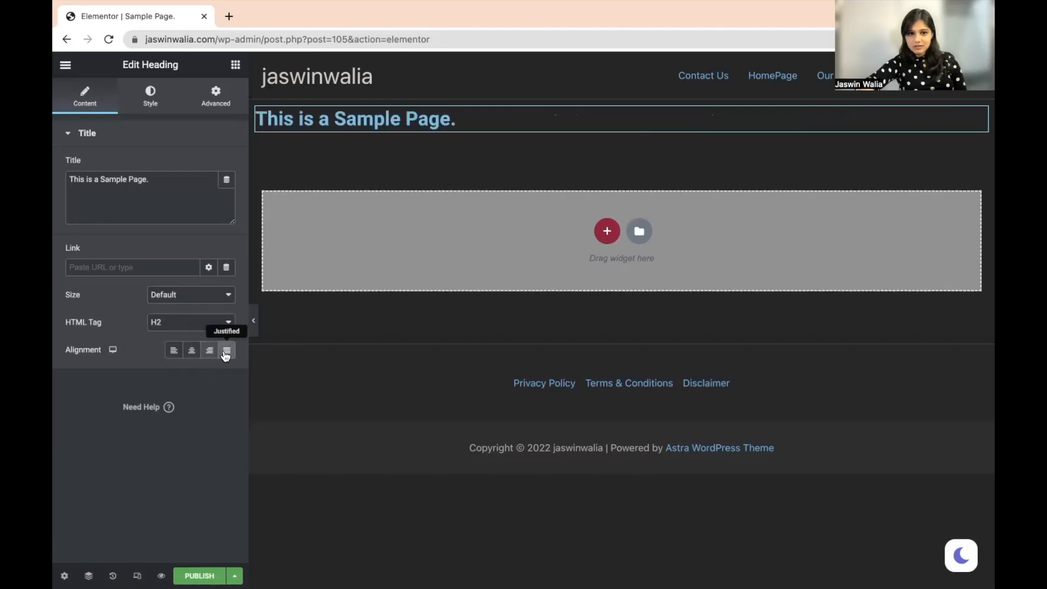
left_click(194, 355)
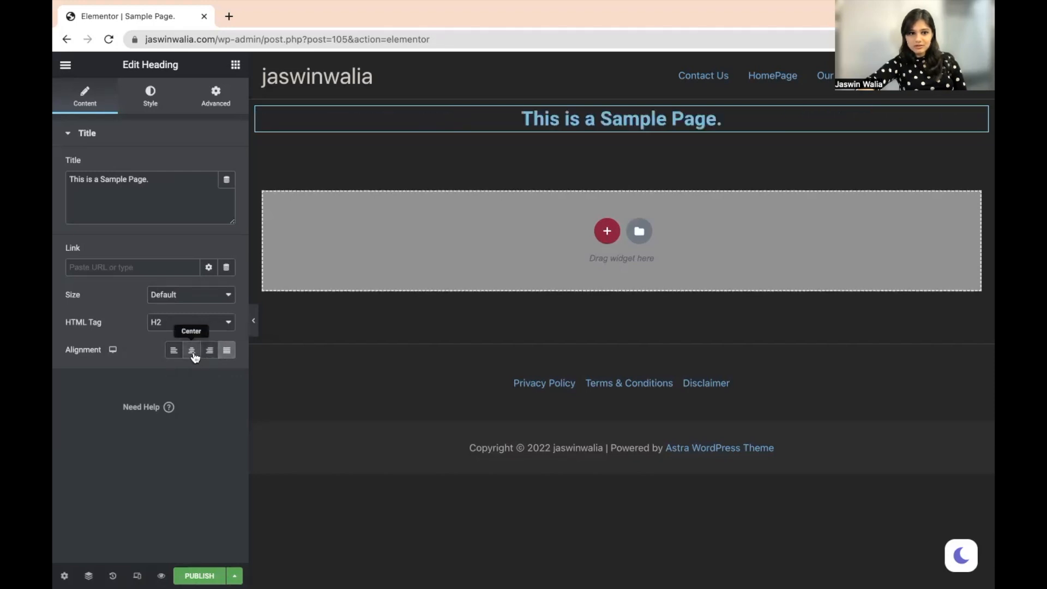
Step: Change the heading's text color to a custom pale lavender
left_click(147, 94)
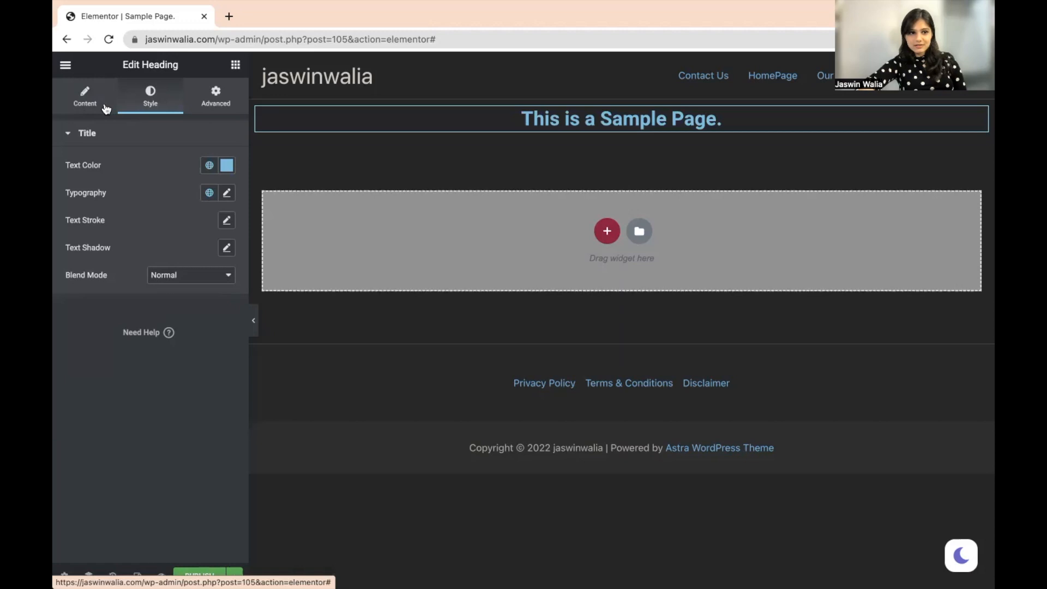
left_click(226, 166)
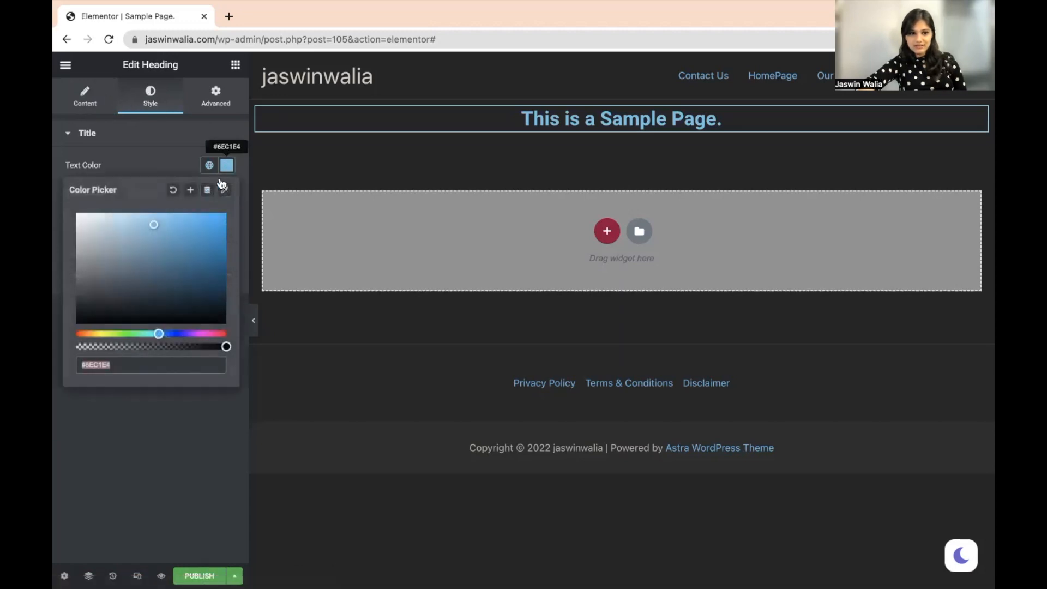
left_click(176, 333)
mouse_move(112, 234)
left_mouse_down()
mouse_move(97, 233)
mouse_move(92, 213)
left_mouse_up()
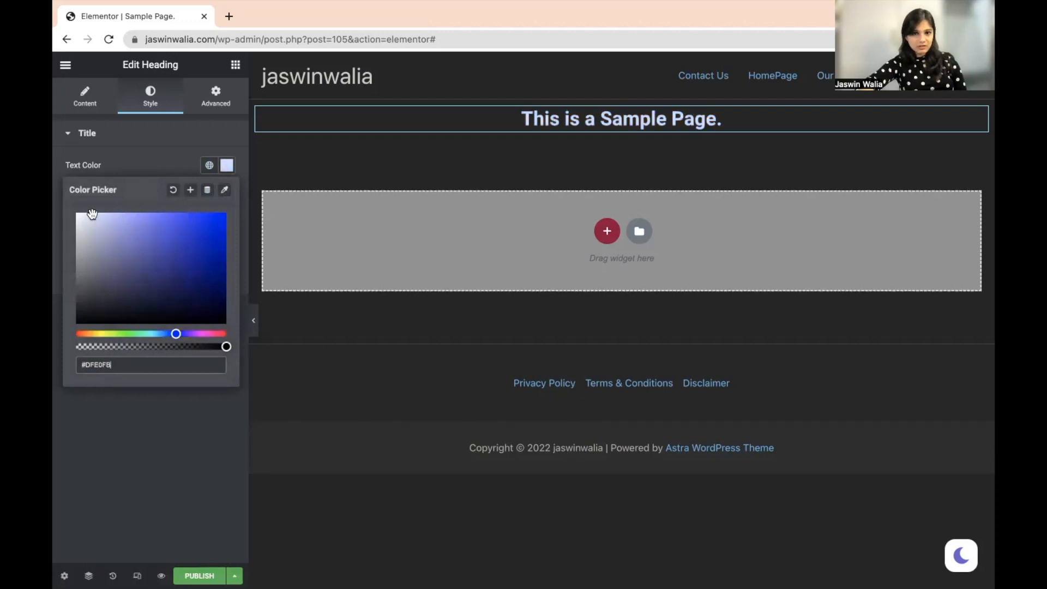
left_click(160, 162)
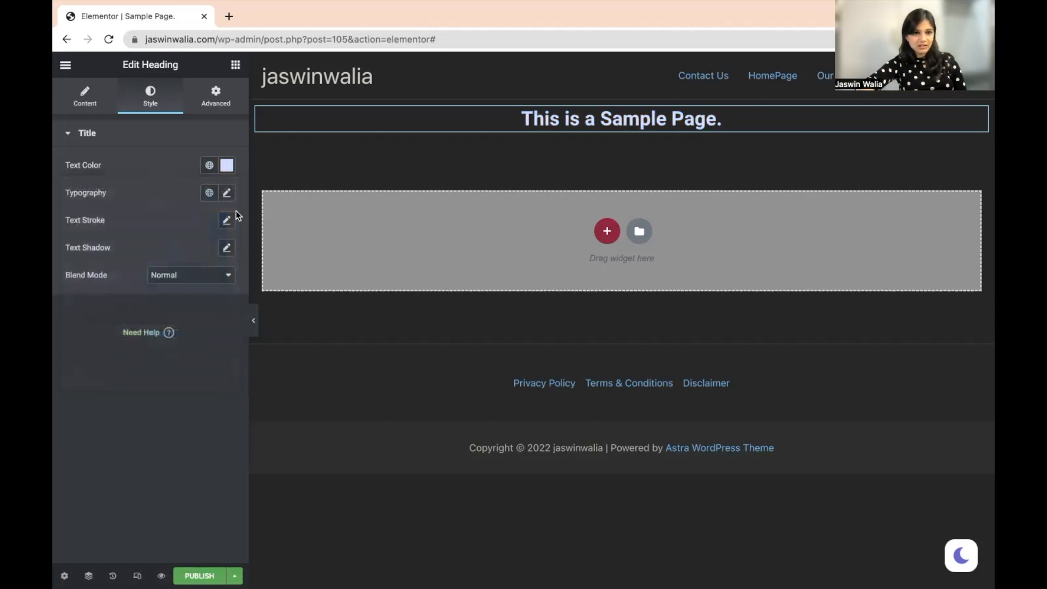
Step: Examine the heading's typography settings and the available font families
left_click(226, 194)
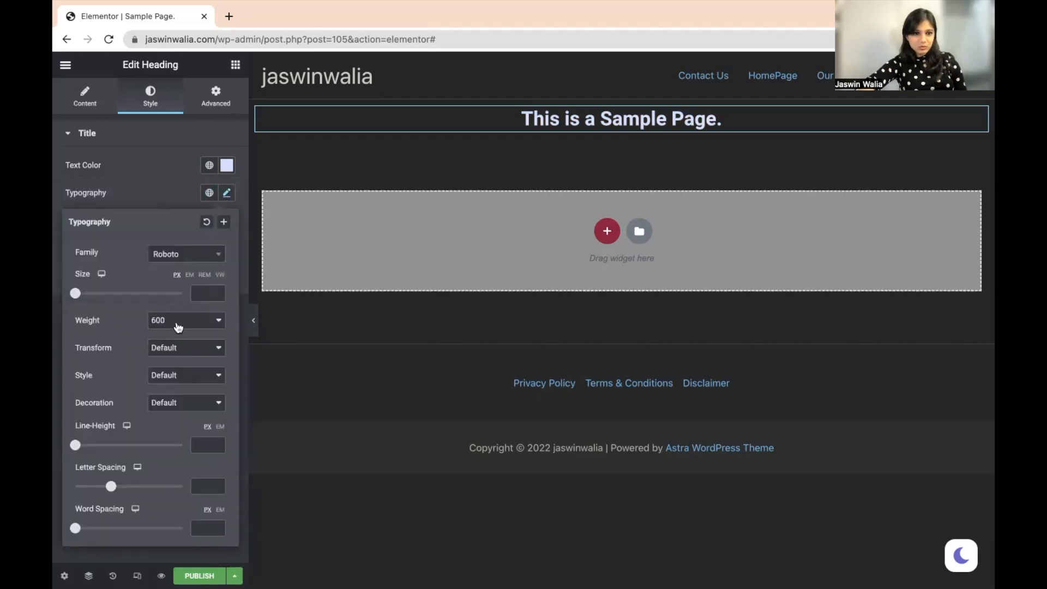
left_click(181, 257)
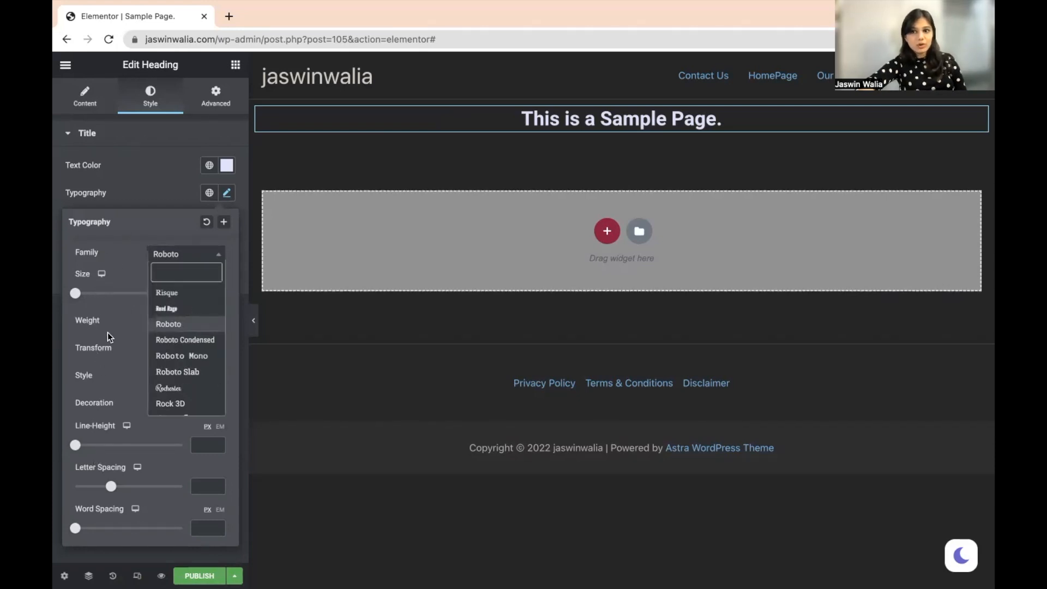
left_click(137, 182)
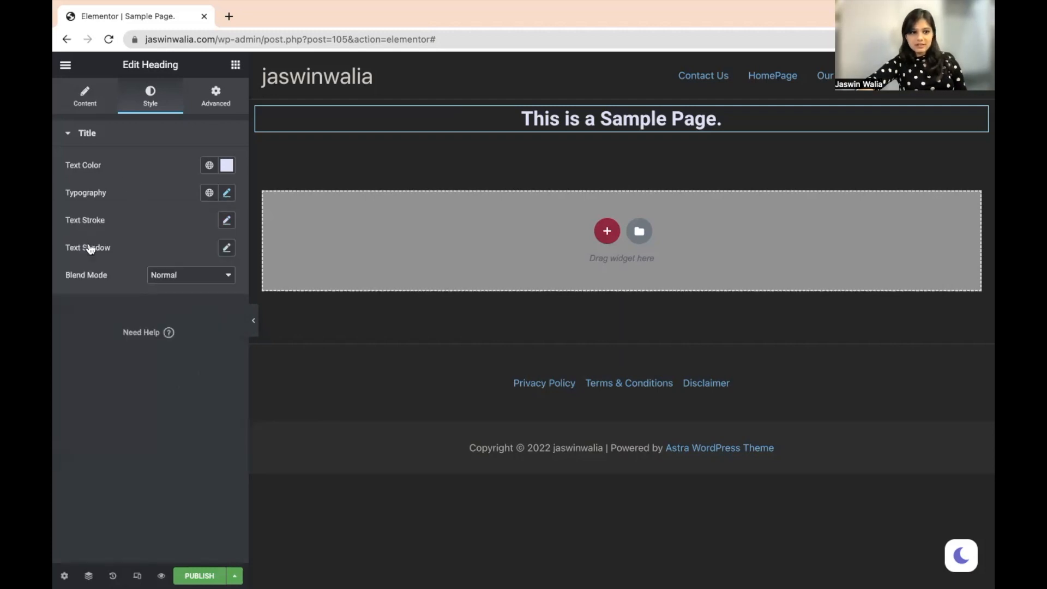
Step: Try the Overlay blend mode on the heading and return it to Normal
left_click(161, 276)
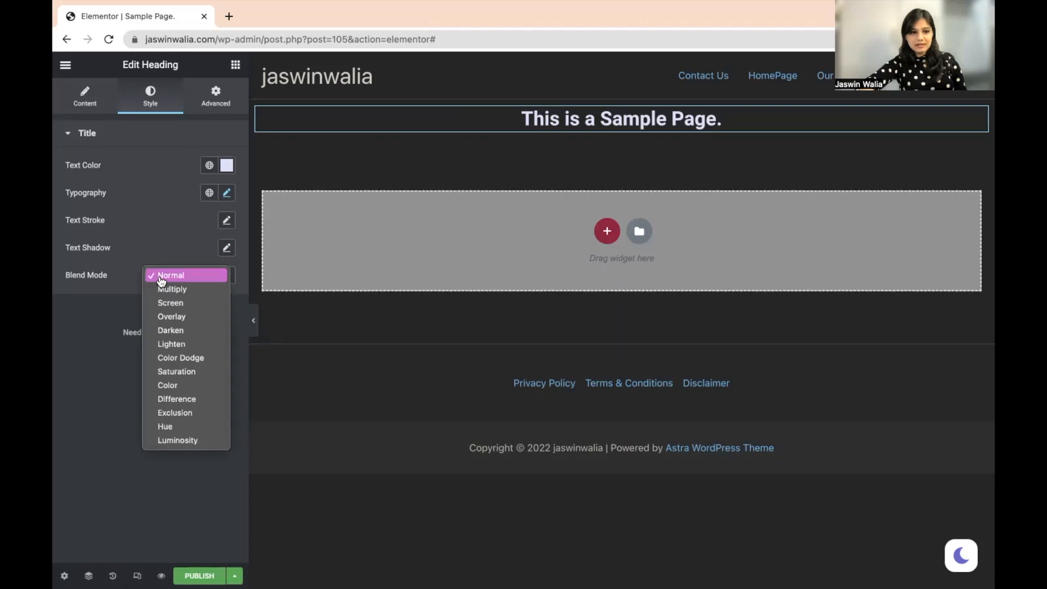
left_click(172, 319)
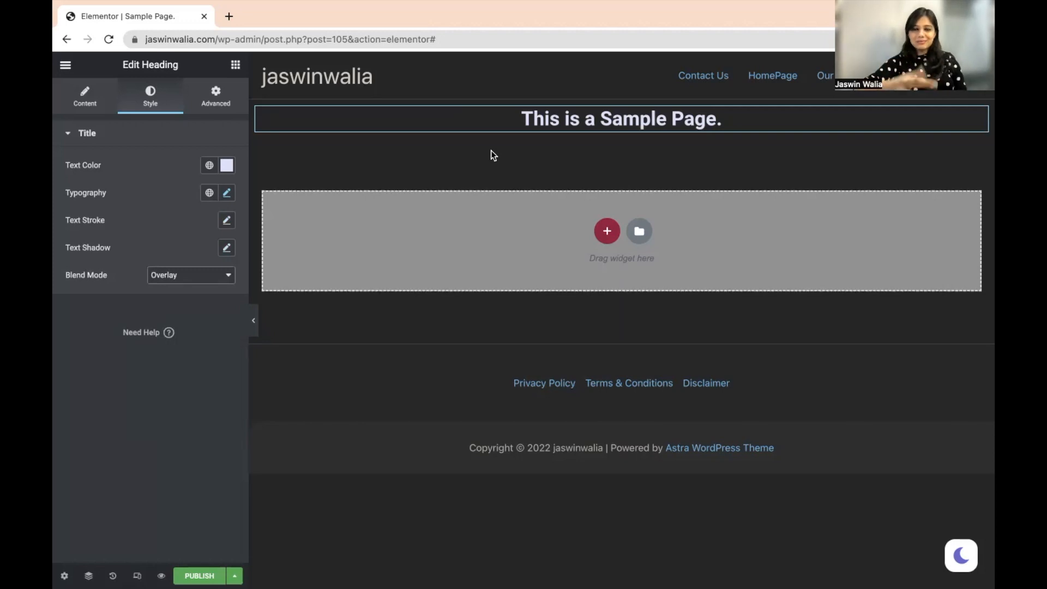
left_click(209, 283)
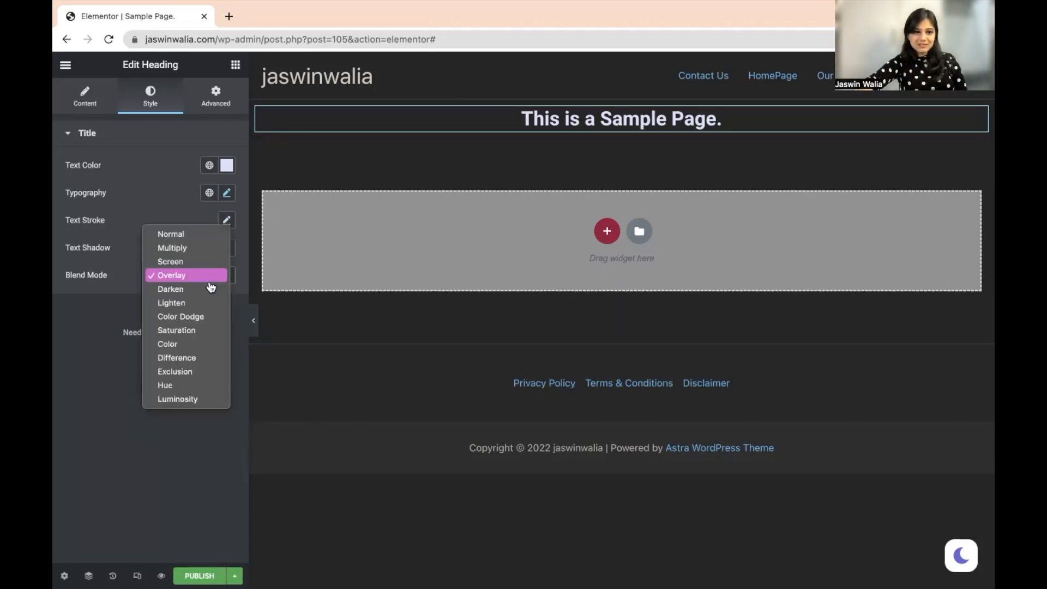
left_click(205, 238)
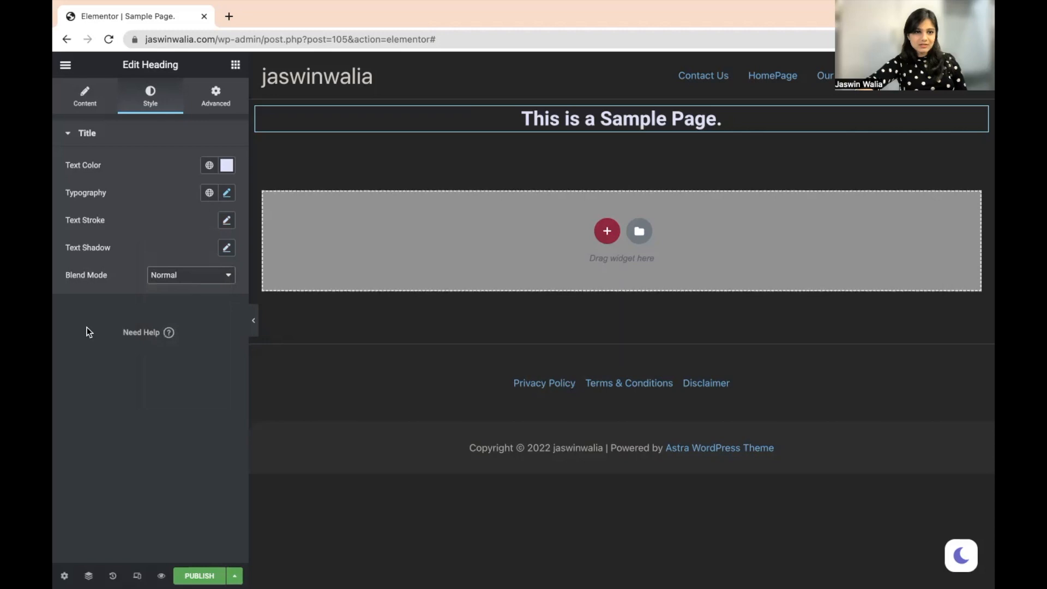
Step: Try a 78 px padding on all sides of the heading and settle on 40 px
left_click(219, 107)
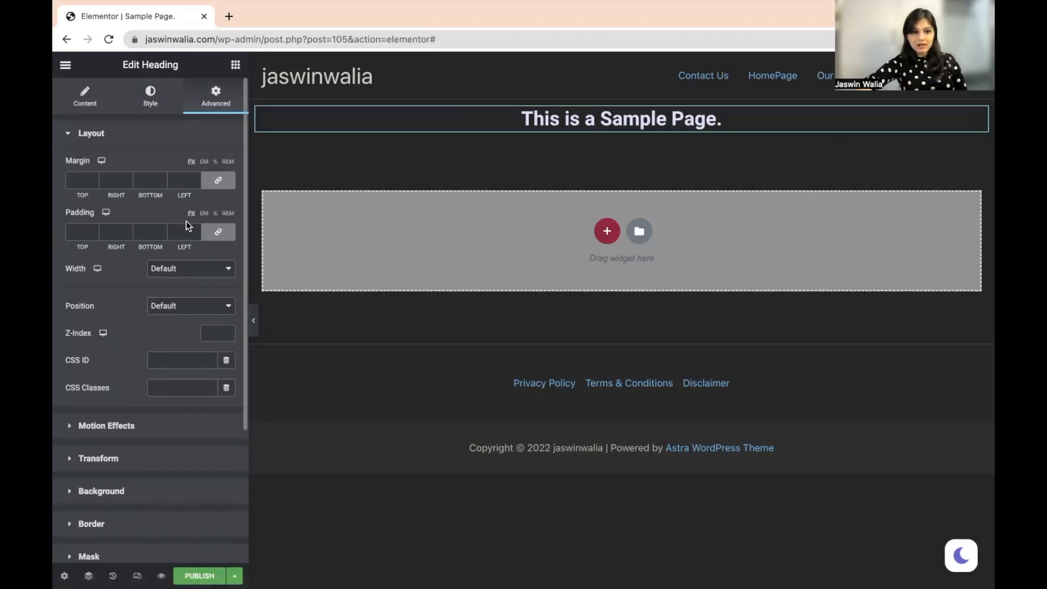
left_click(82, 233)
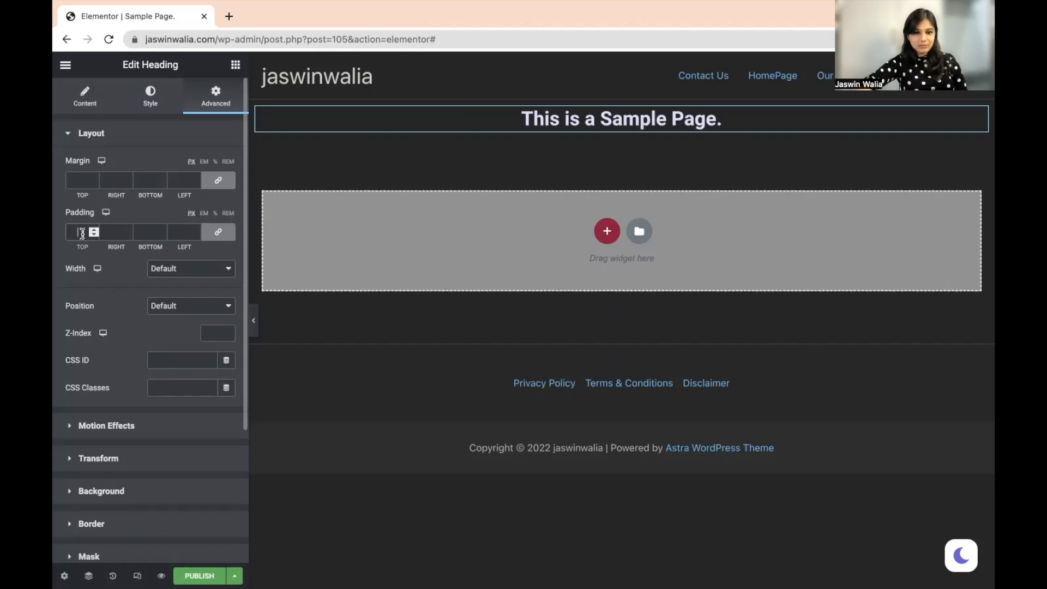
type("78")
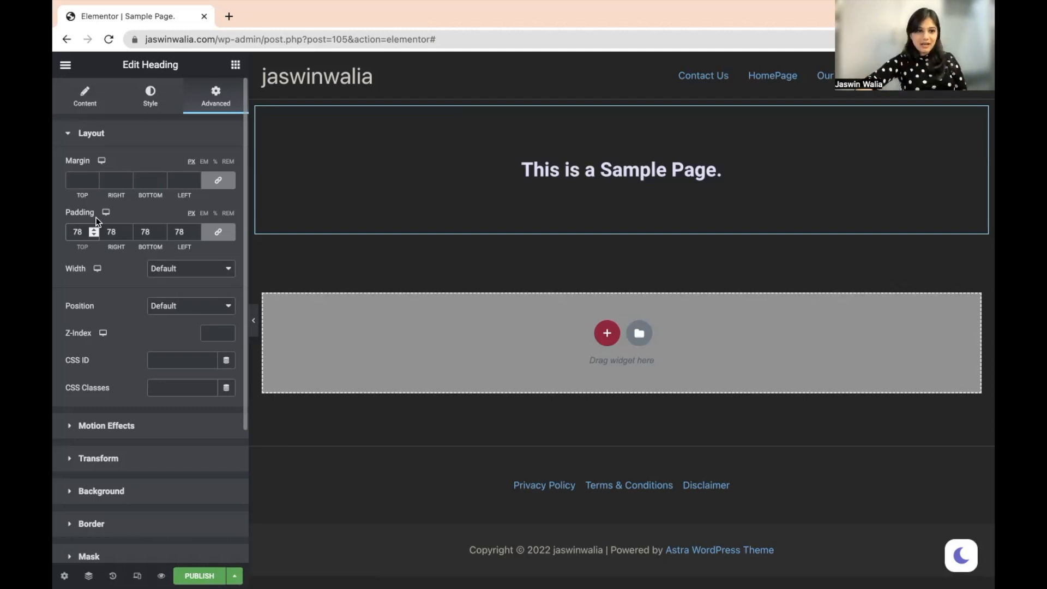
left_click_drag(196, 234, 196, 235)
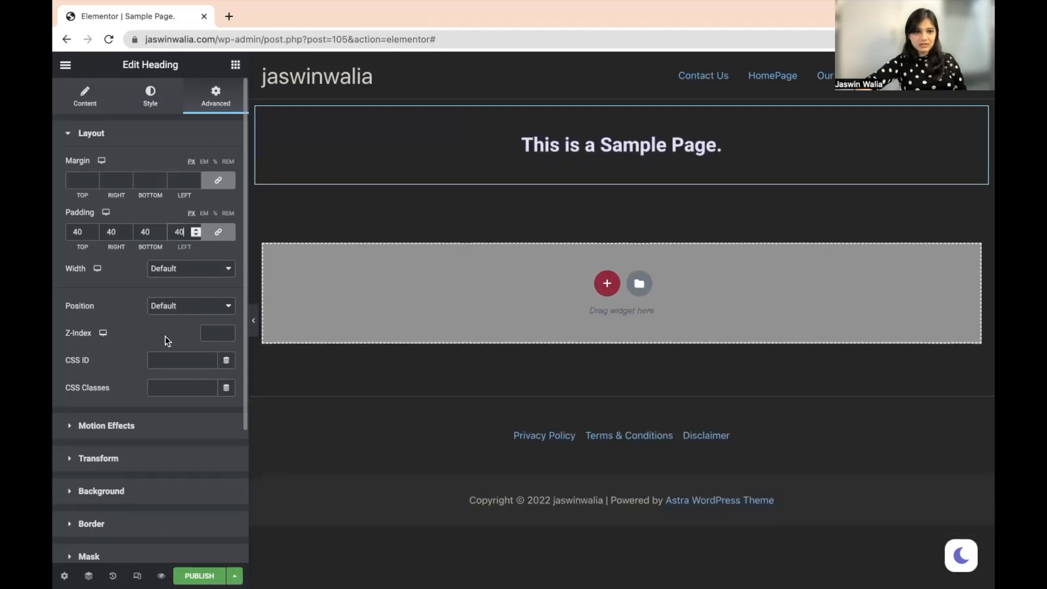
Step: Try a 21 px margin around the heading and set it to 0 on all sides
left_click_drag(96, 179, 94, 182)
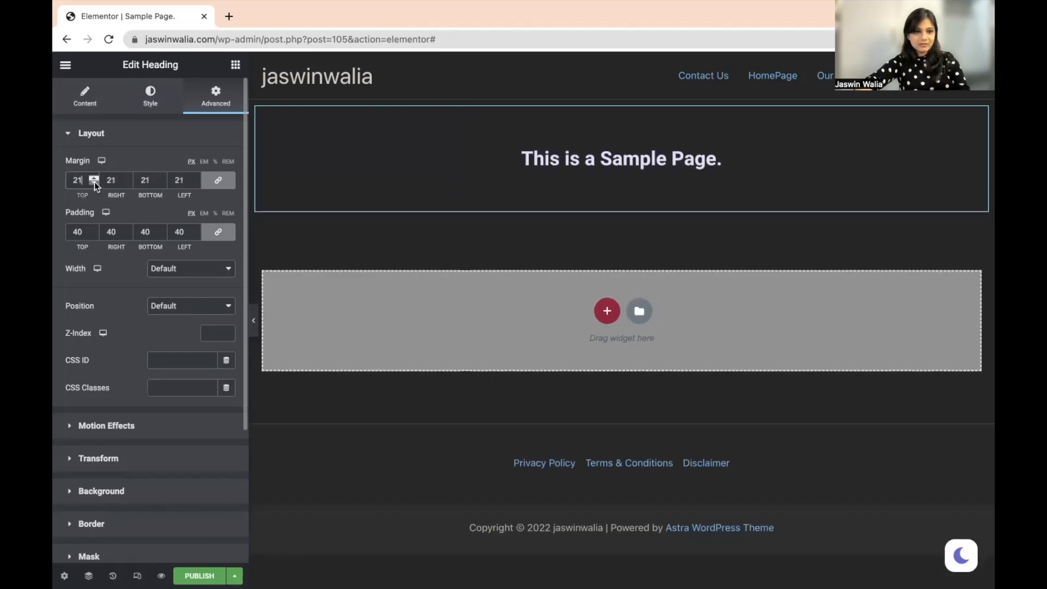
double_click(78, 181)
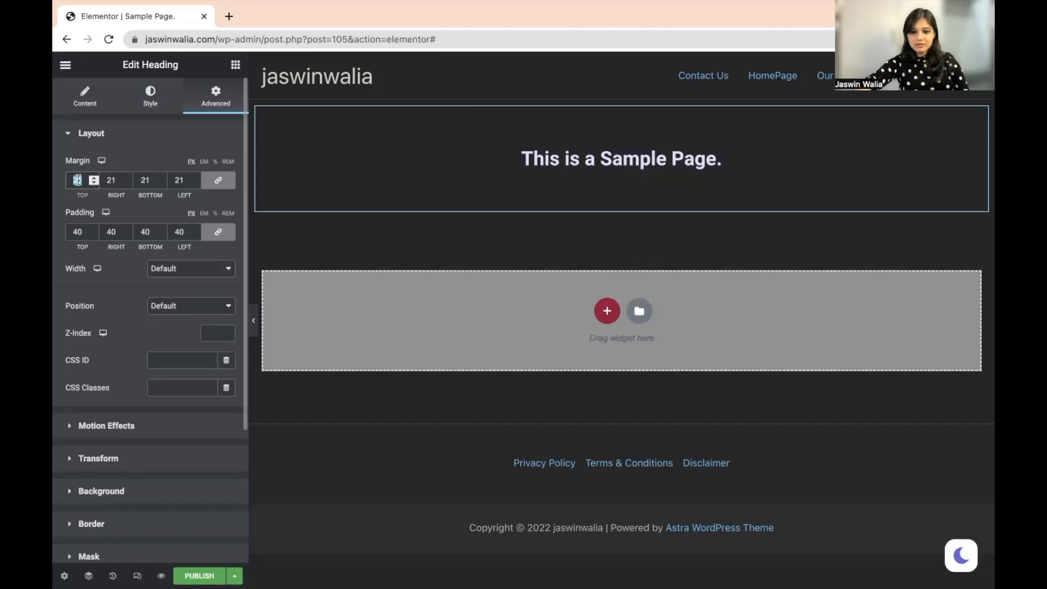
type("0")
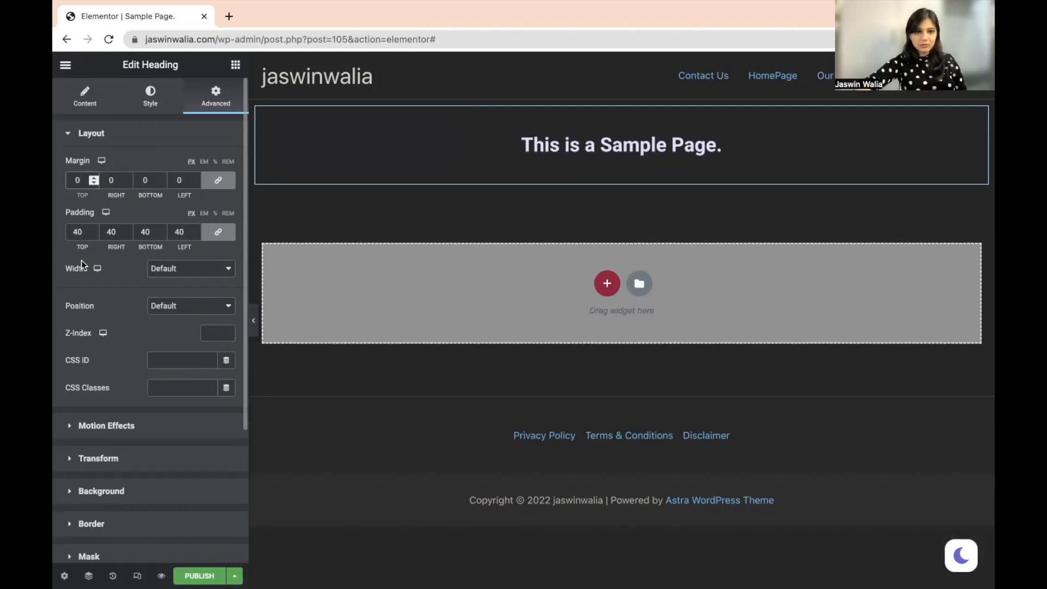
Step: Review the heading's remaining advanced setting groups, including Motion Effects and Transform
scroll(81, 260, "down", 3)
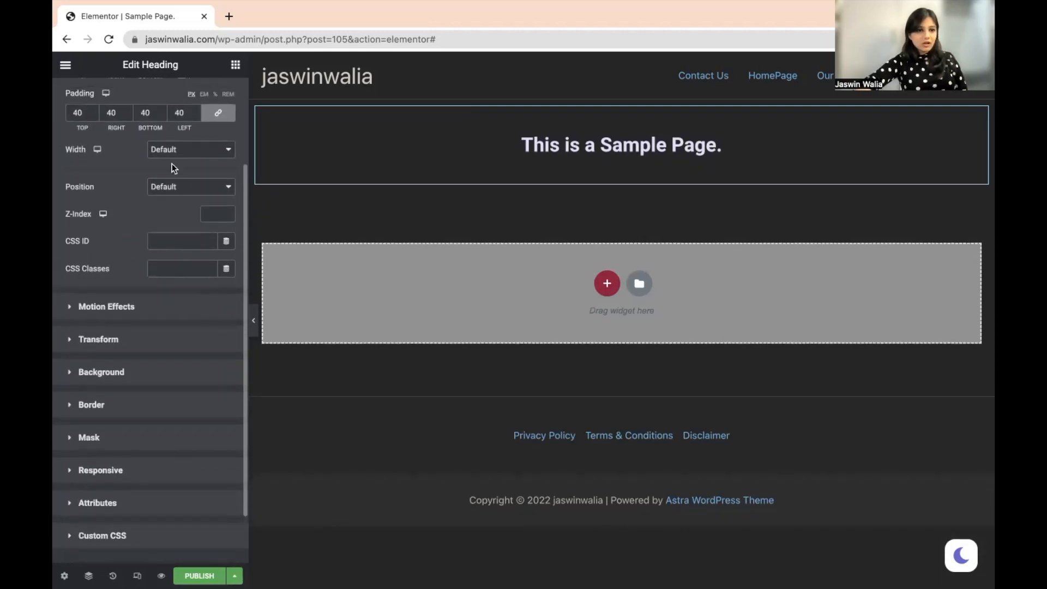
scroll(95, 322, "down", 2)
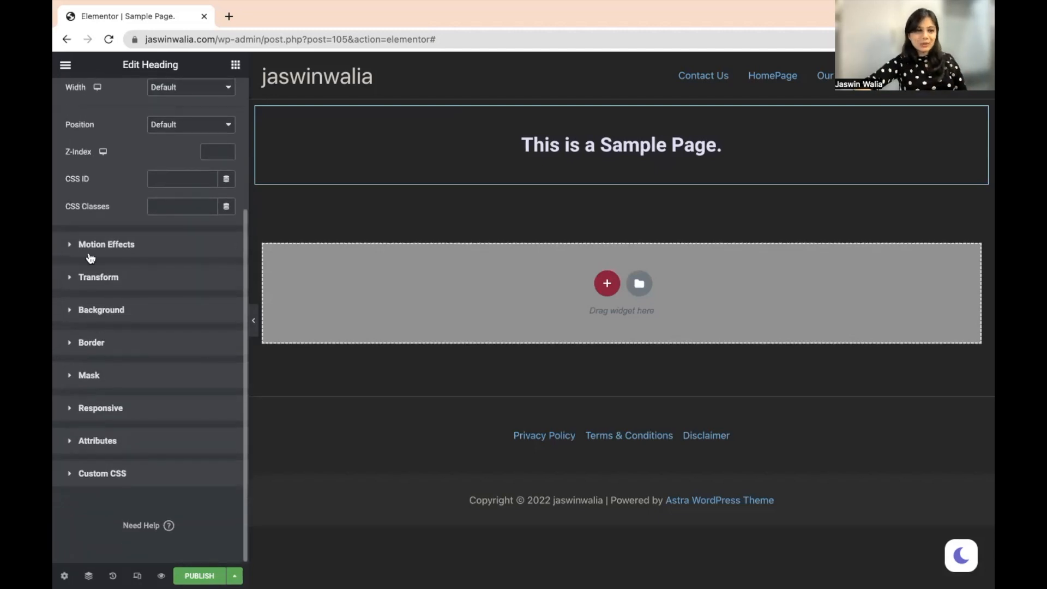
left_click(71, 246)
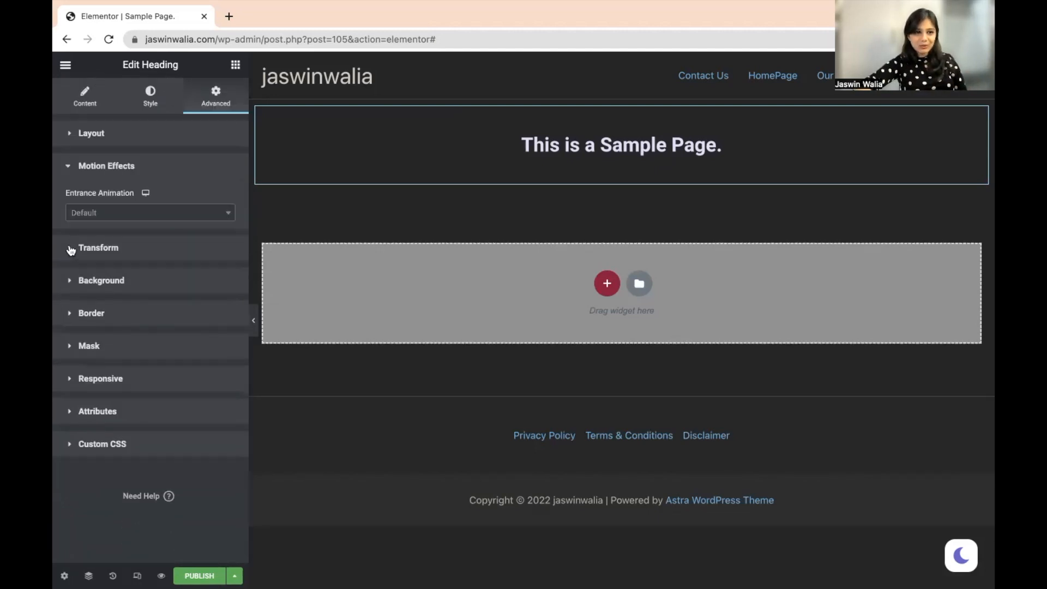
left_click(73, 248)
left_click(64, 200)
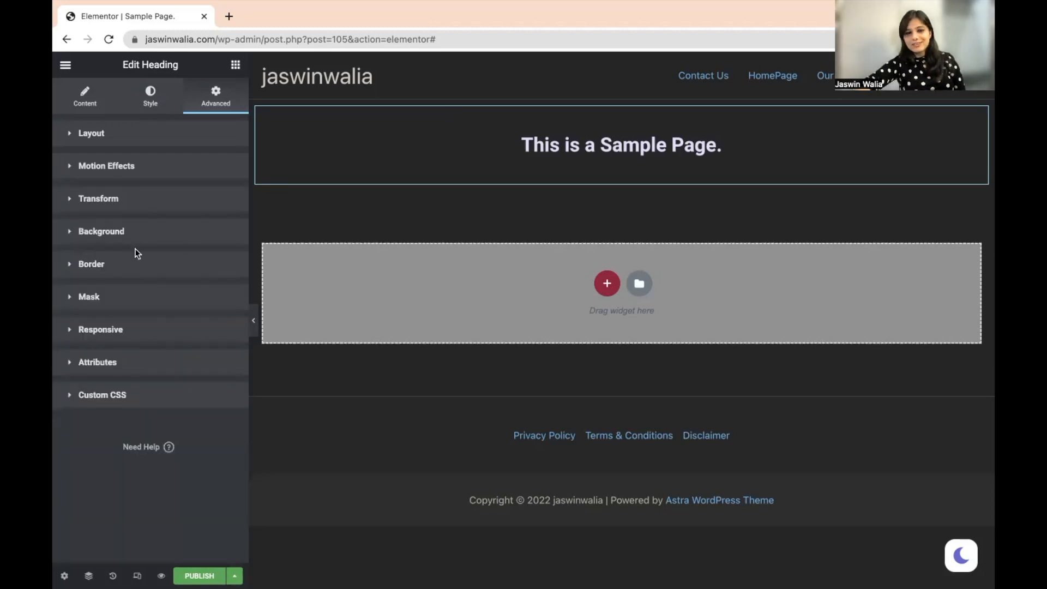
Step: Add a two-column section below the heading with a Text Editor widget in the left column and an Image widget in the right column
left_click(607, 283)
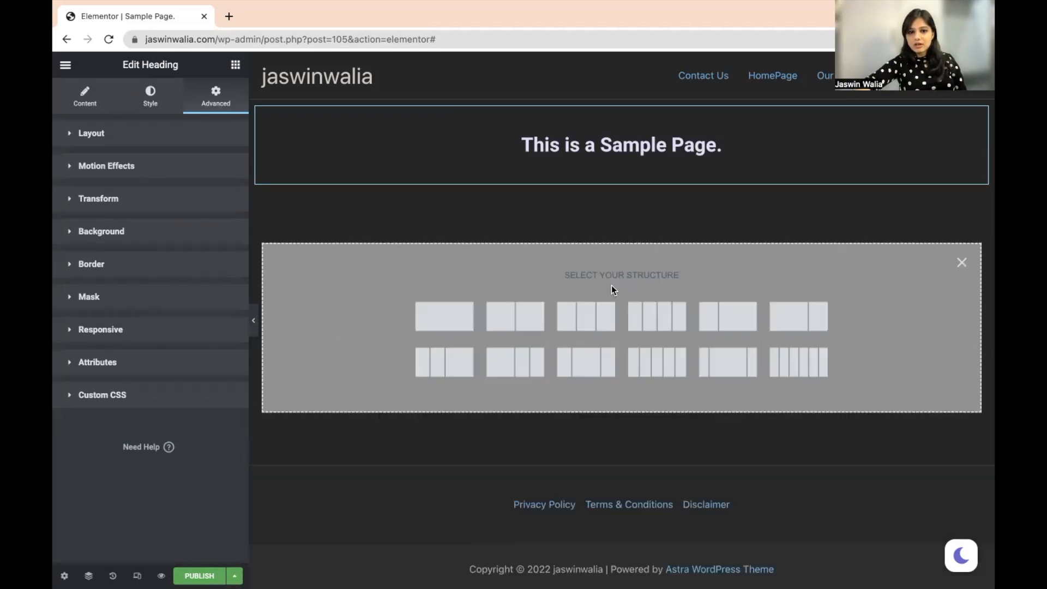
left_click(510, 324)
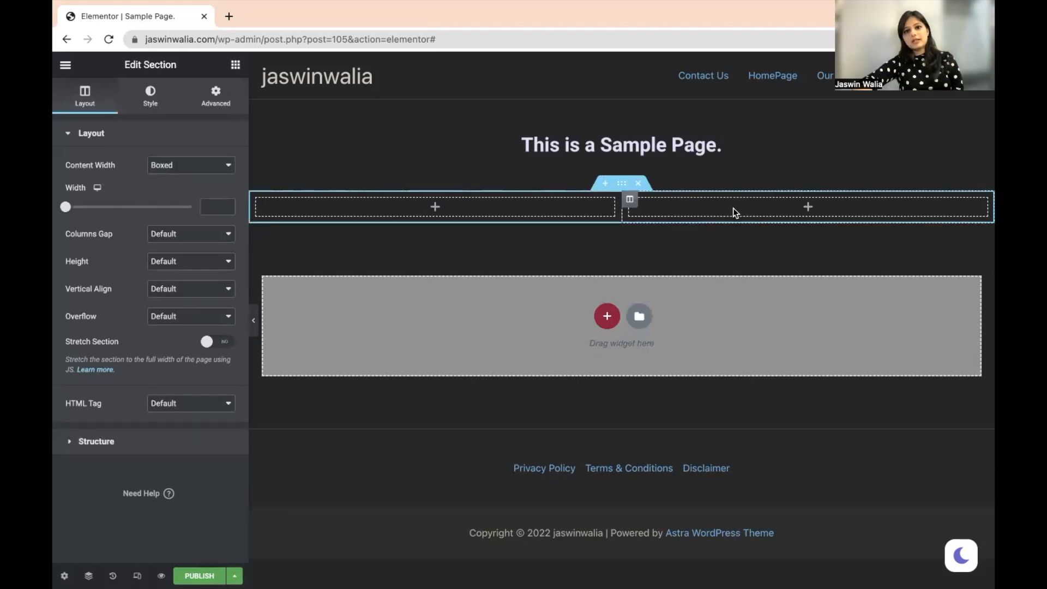
left_click(436, 209)
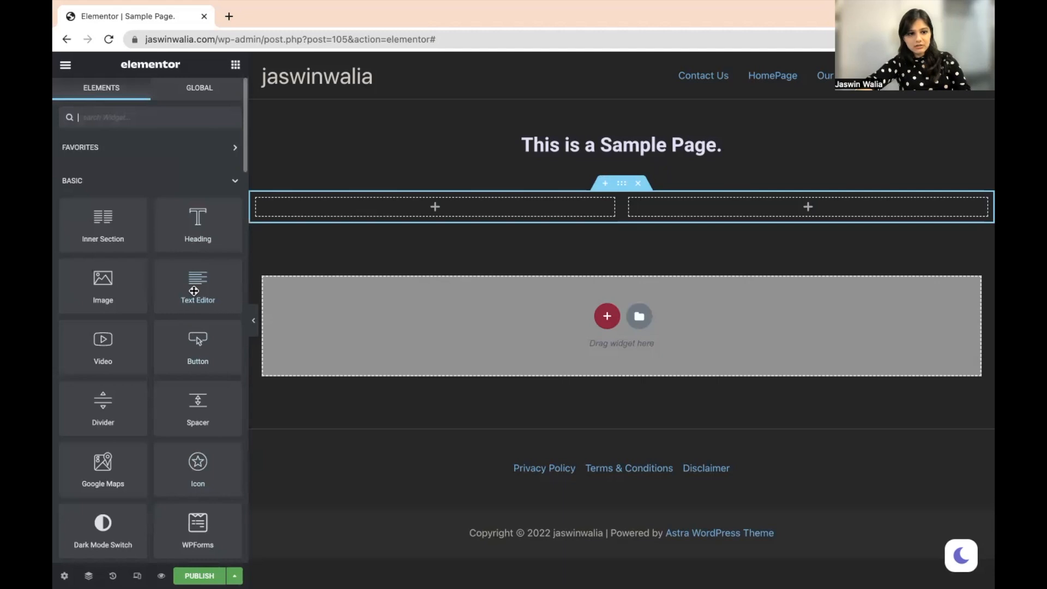
left_click_drag(193, 291, 395, 212)
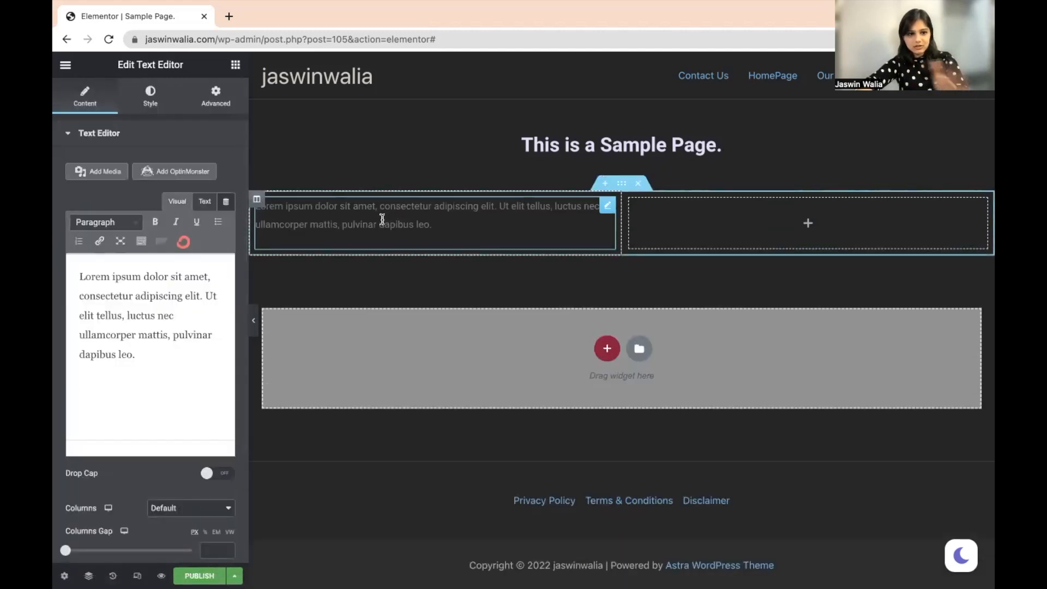
triple_click(445, 223)
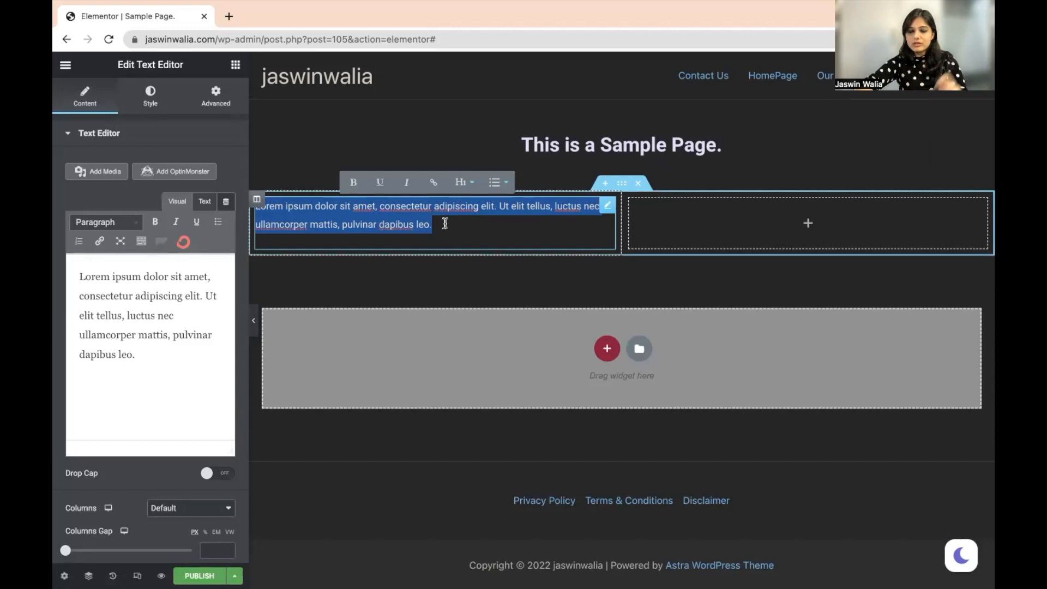
left_click(808, 227)
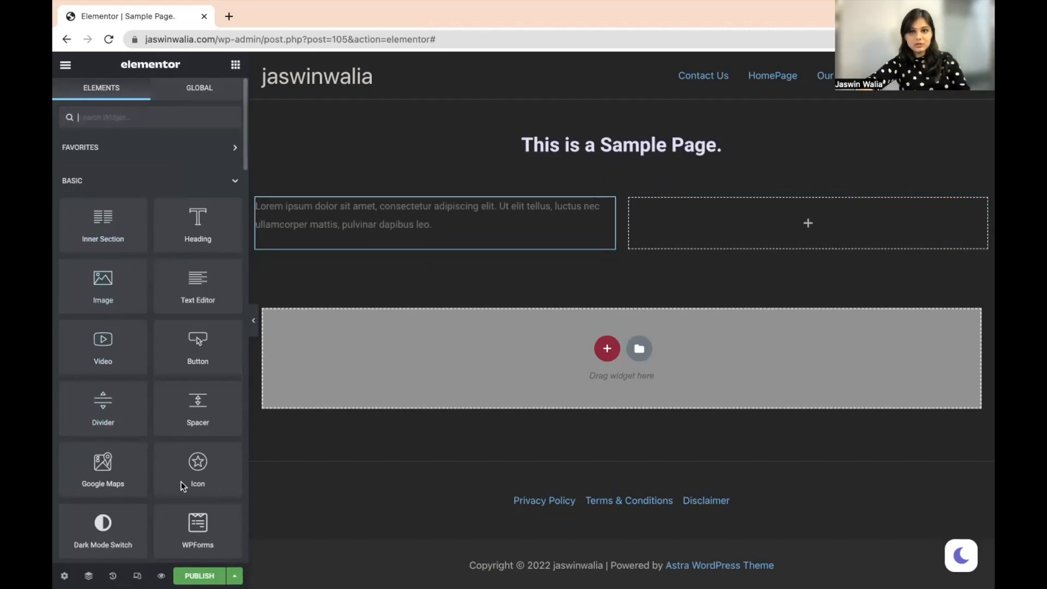
left_click_drag(98, 298, 709, 227)
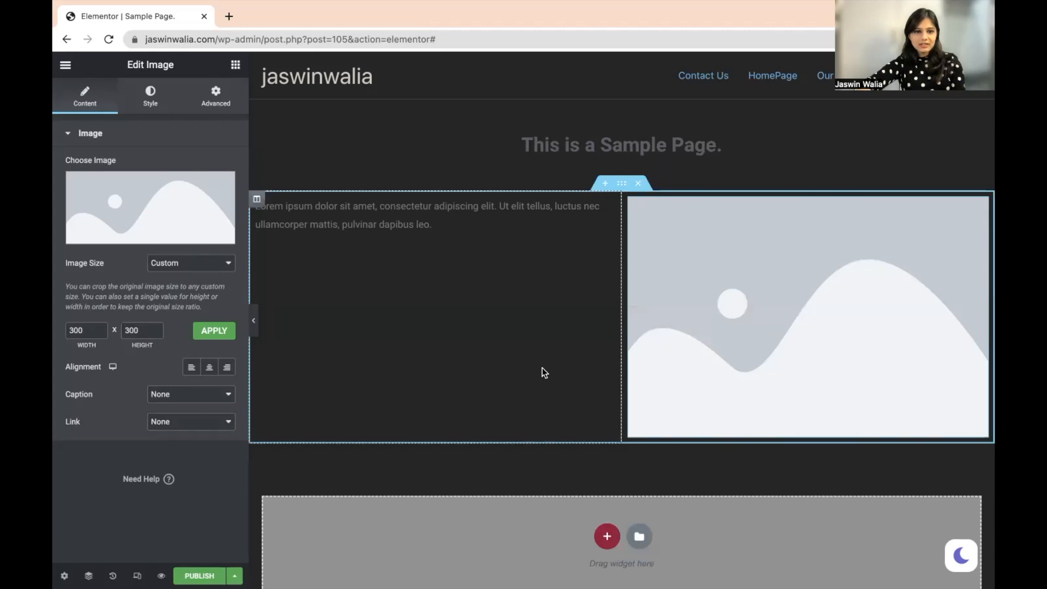
Step: Examine the style options of the Text Editor widget, such as alignment, text color, typography and text shadow
double_click(365, 225)
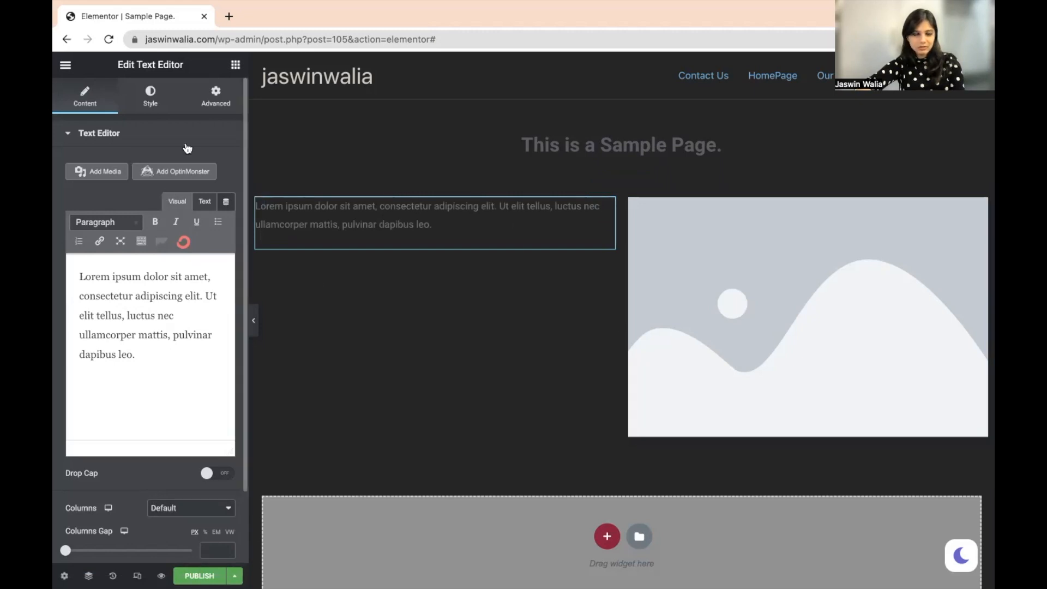
left_click(151, 97)
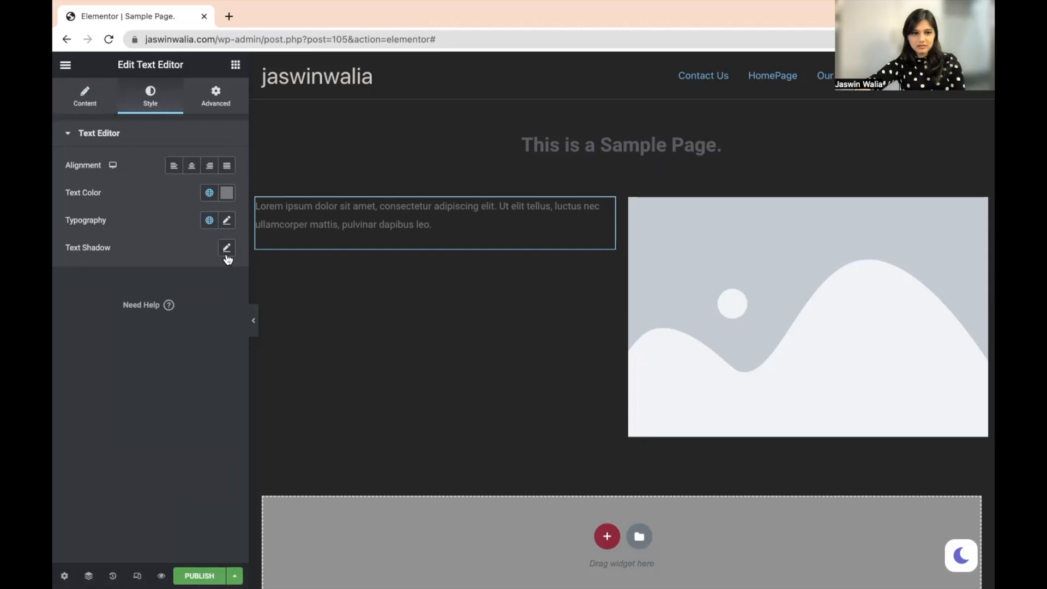
left_click(83, 97)
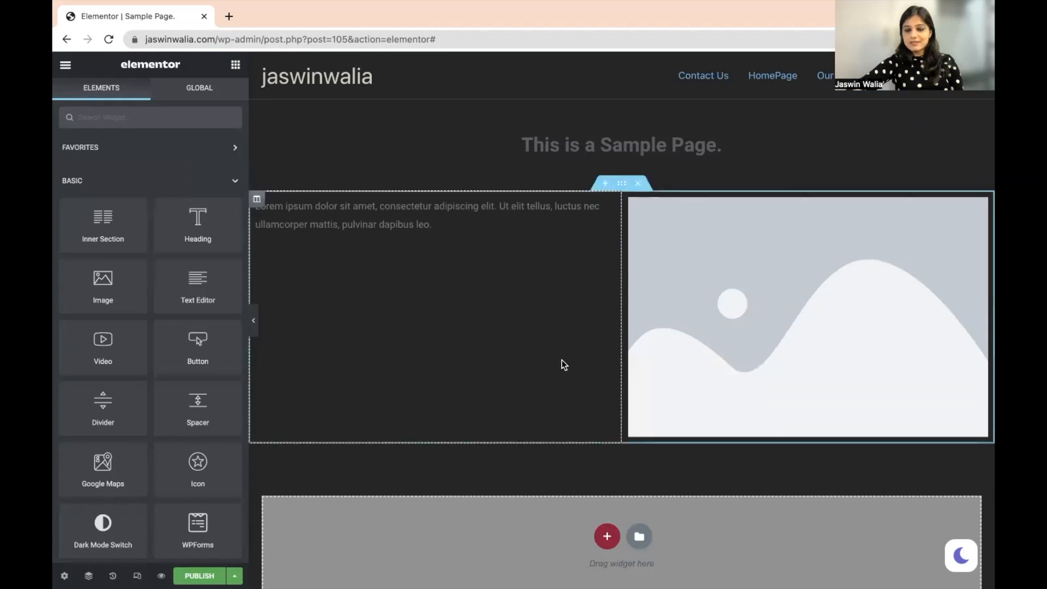
Step: Add a three-column section with a wide middle column below the text and image section
scroll(562, 363, "down", 2)
scroll(604, 496, "down", 1)
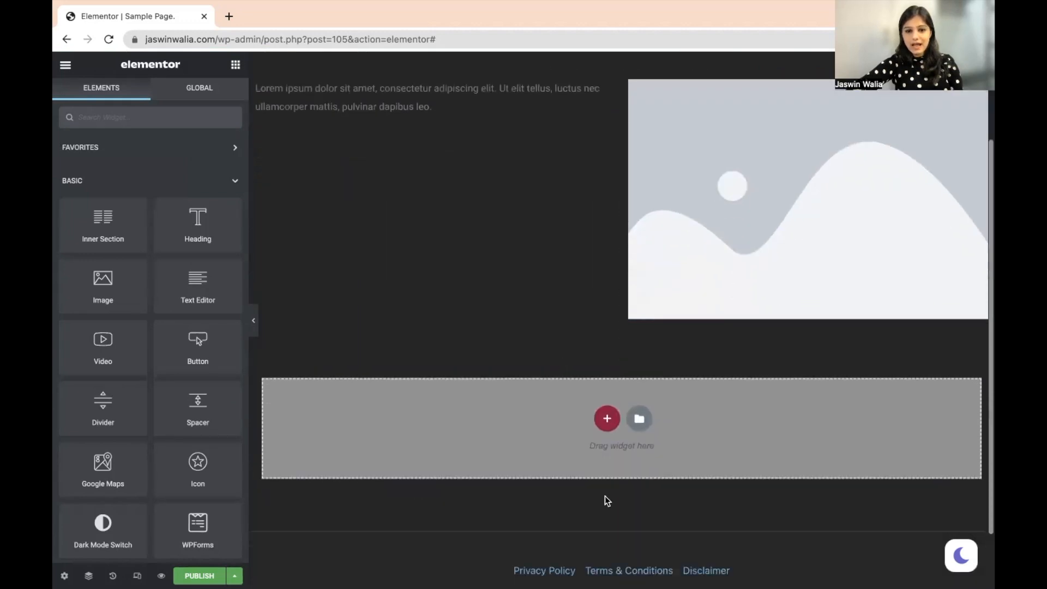
left_click(604, 418)
scroll(603, 415, "down", 2)
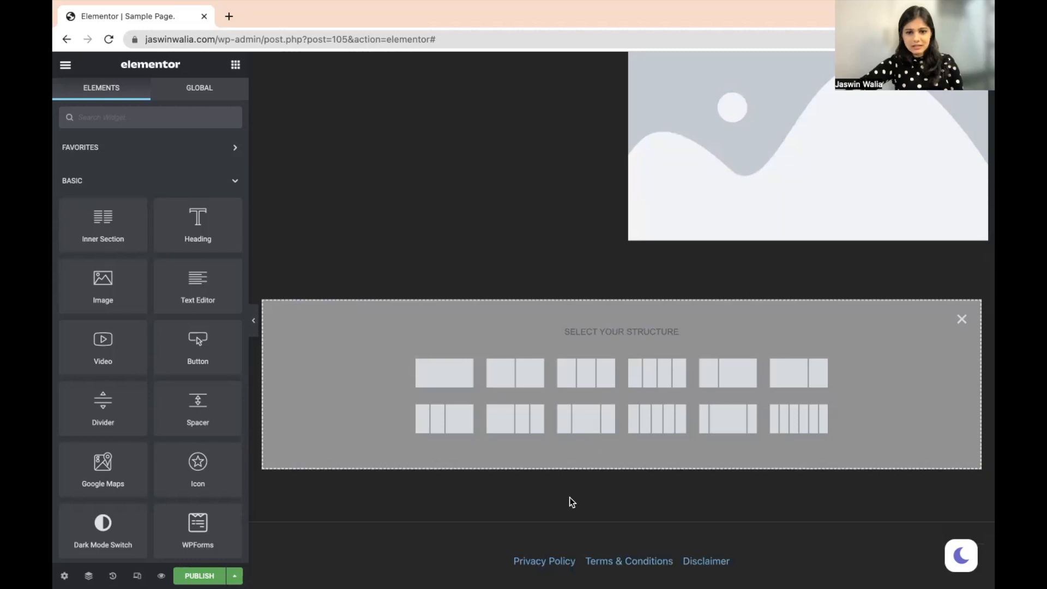
left_click(591, 423)
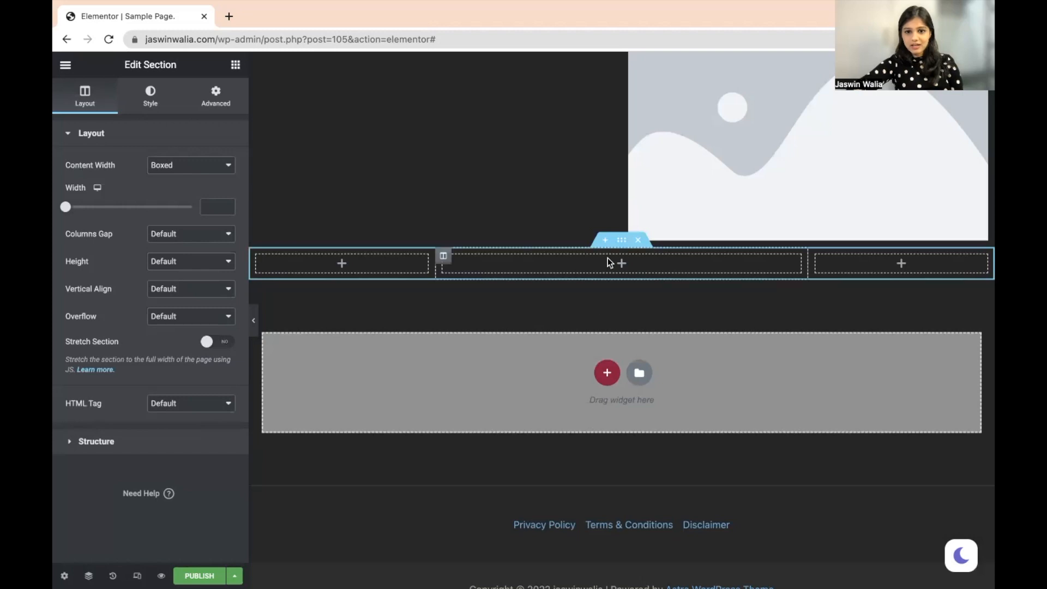
Step: Place a Video widget in the wide middle column of the three-column section
left_click(621, 269)
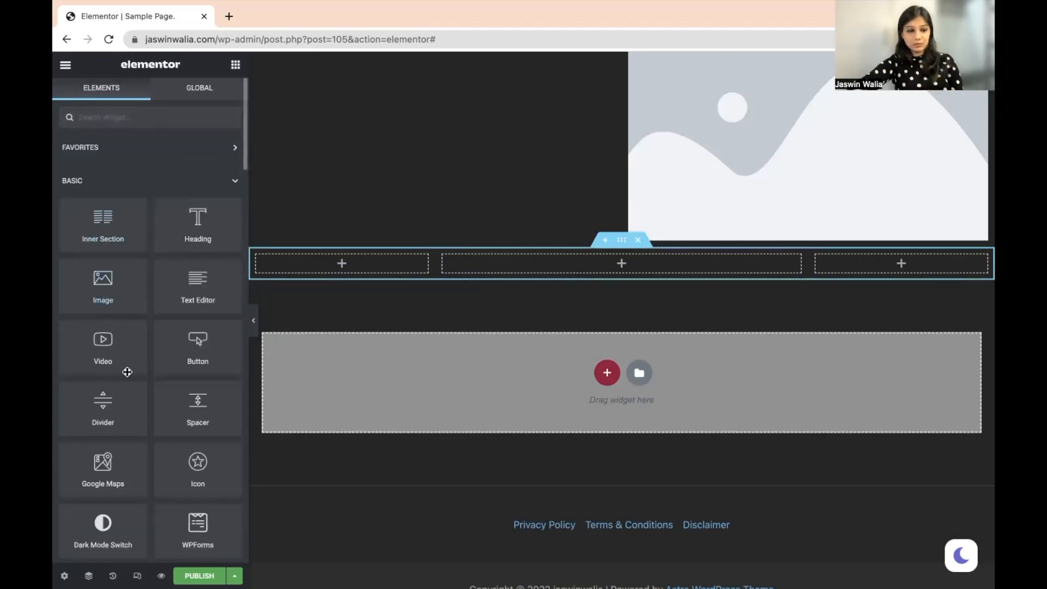
scroll(127, 376, "down", 5)
scroll(127, 387, "up", 2)
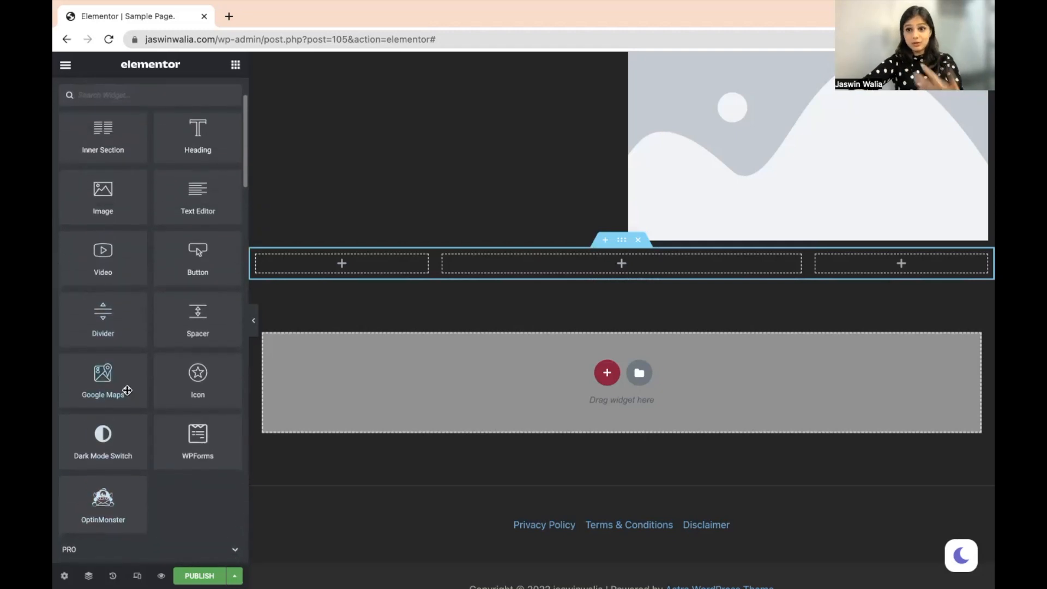
left_click_drag(107, 254, 589, 260)
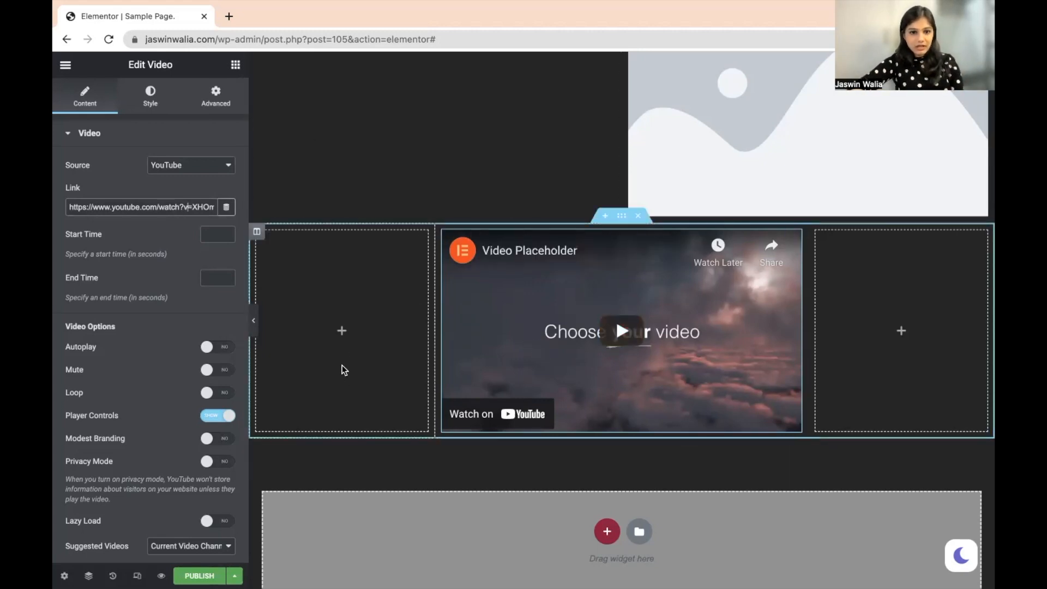
Step: Place an Icon widget in the column to the left of the video
left_click(342, 335)
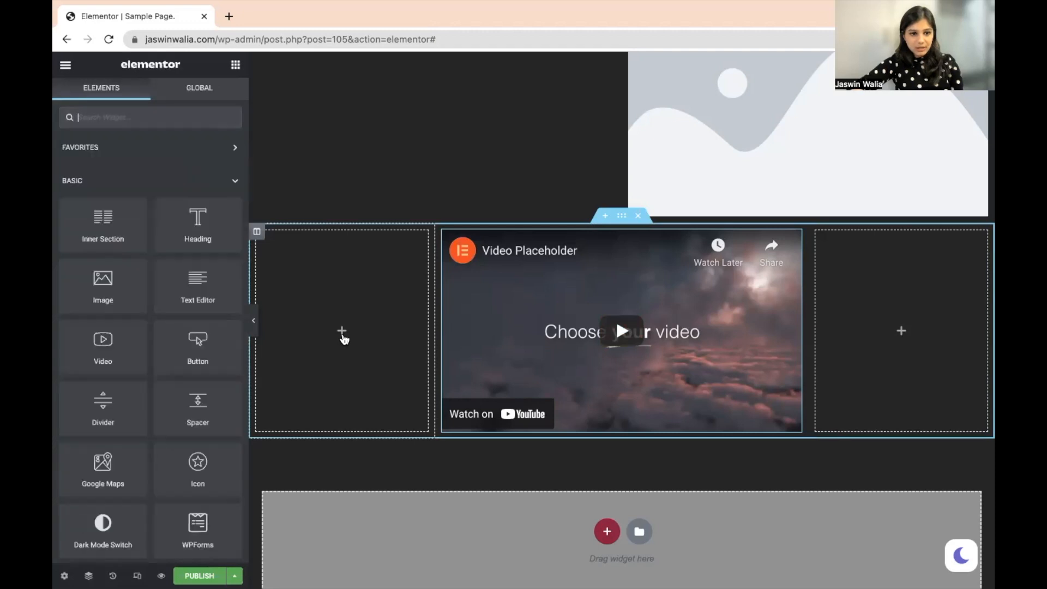
scroll(218, 412, "down", 5)
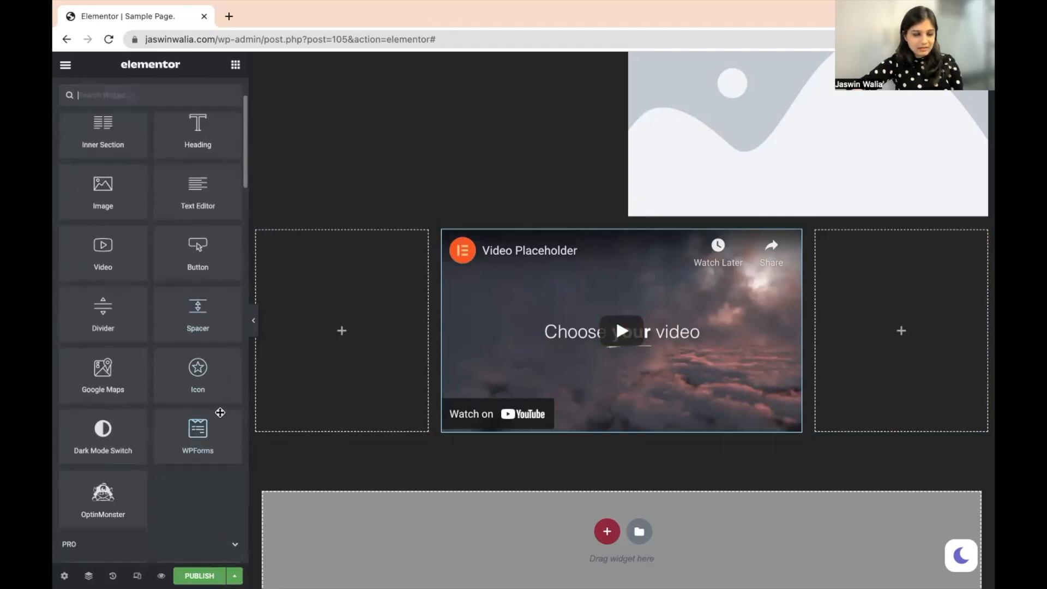
scroll(218, 413, "up", 1)
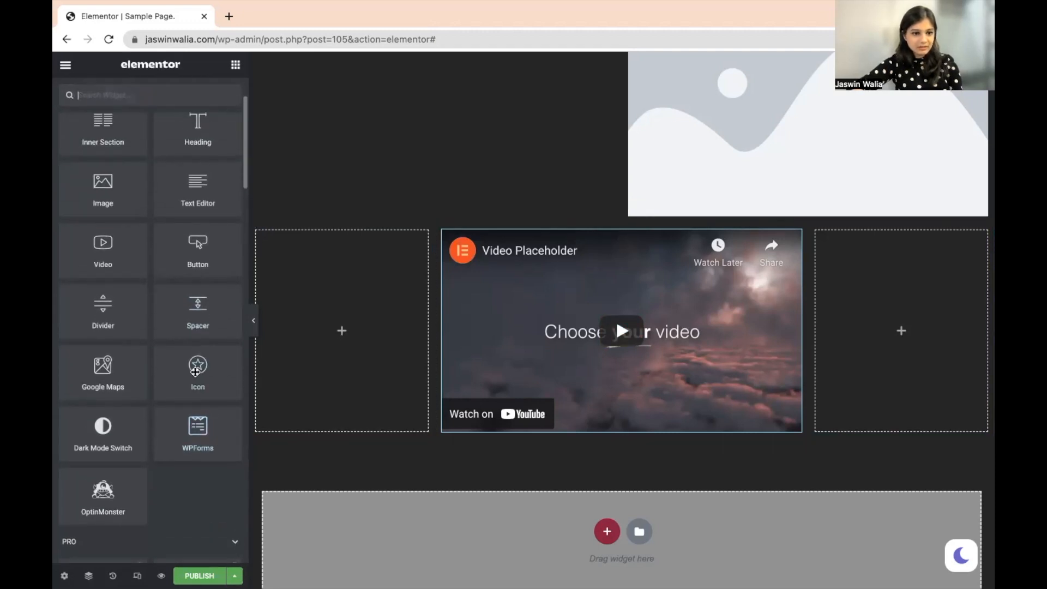
left_click_drag(195, 372, 326, 345)
Step: Replace the widget's star with the Share arrow icon from the icon library
mouse_move(132, 234)
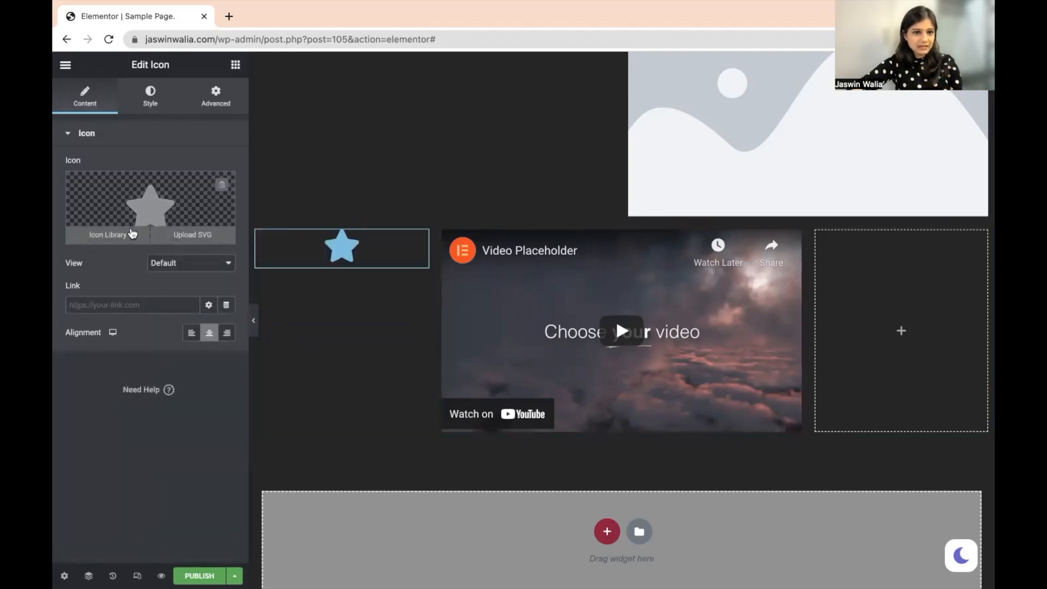
left_click(101, 237)
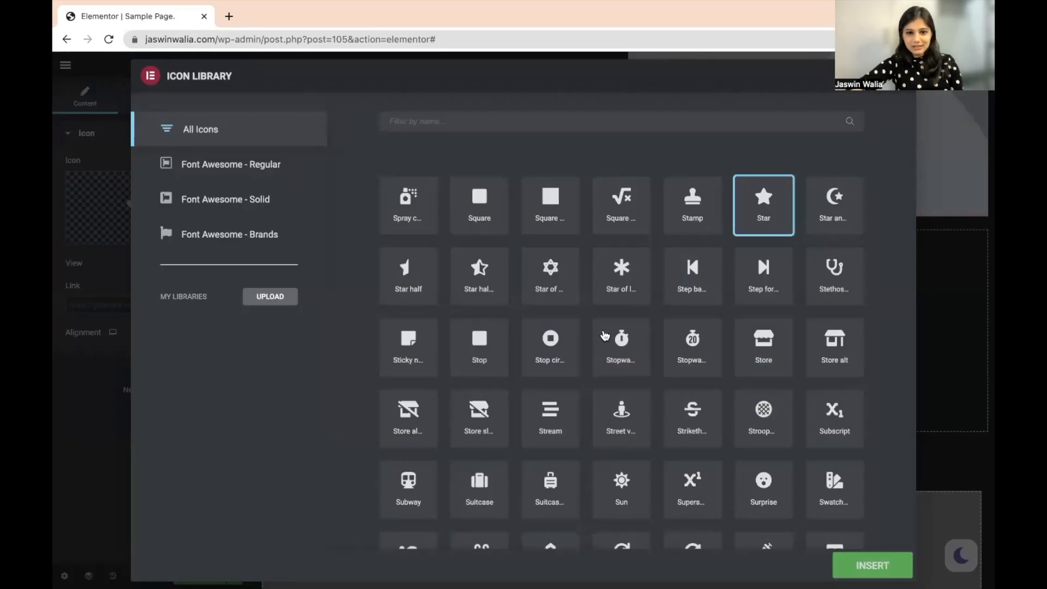
scroll(604, 335, "down", 3)
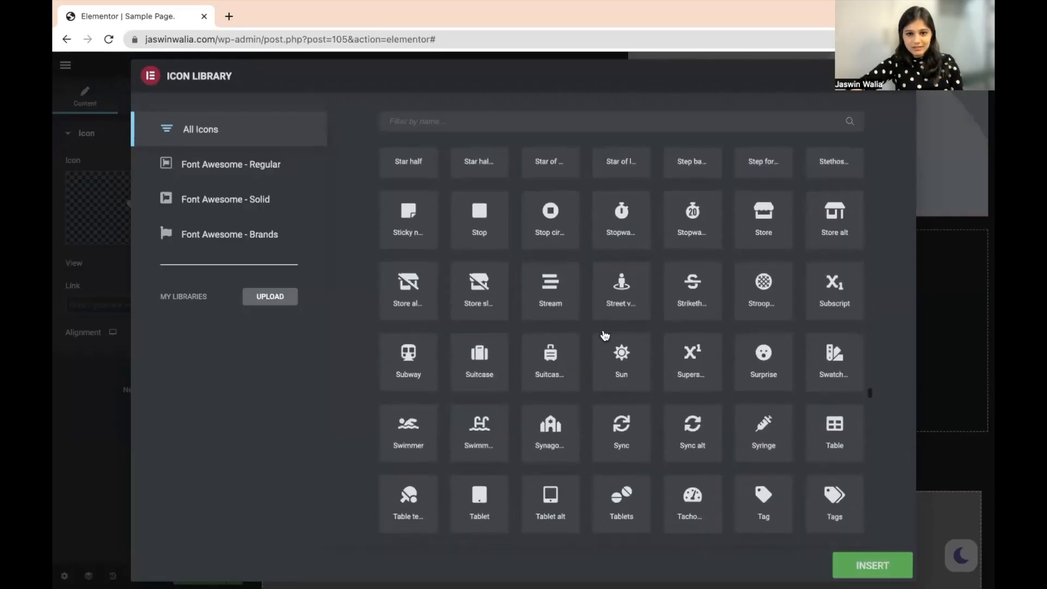
scroll(604, 335, "up", 3)
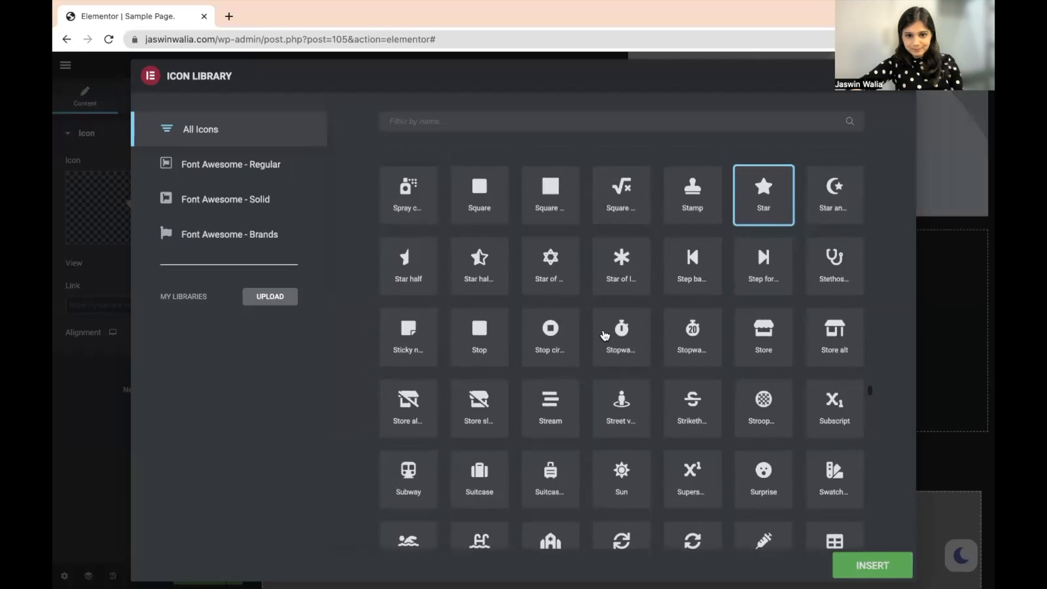
scroll(604, 336, "up", 5)
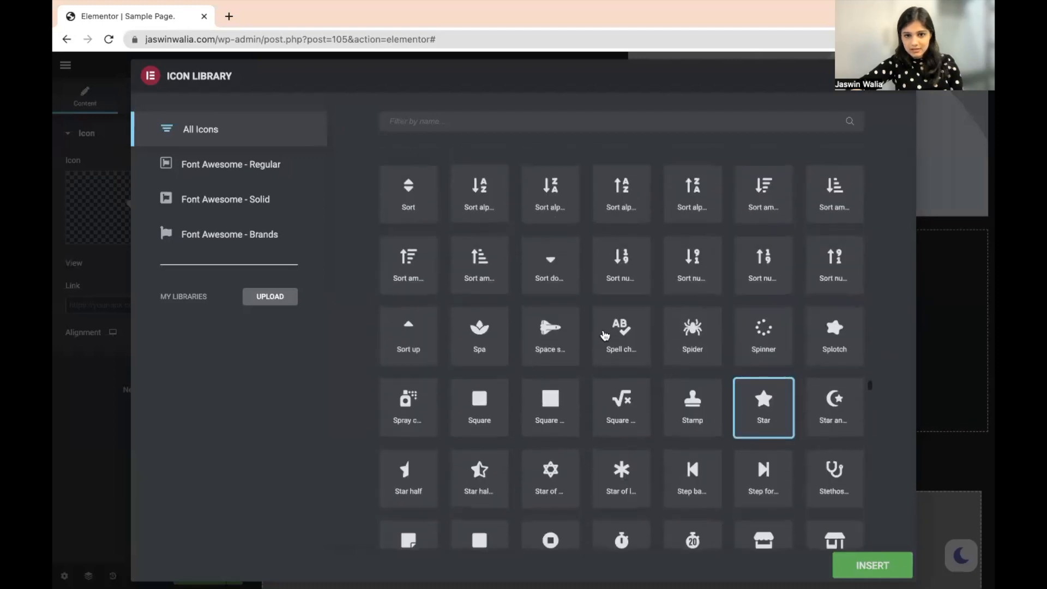
scroll(604, 335, "up", 5)
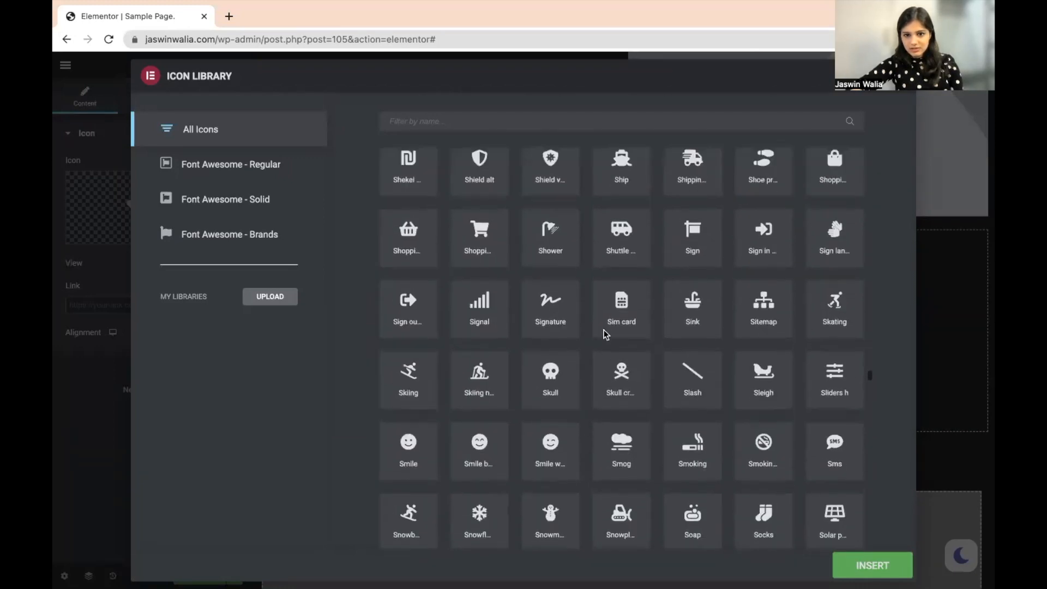
scroll(604, 335, "up", 2)
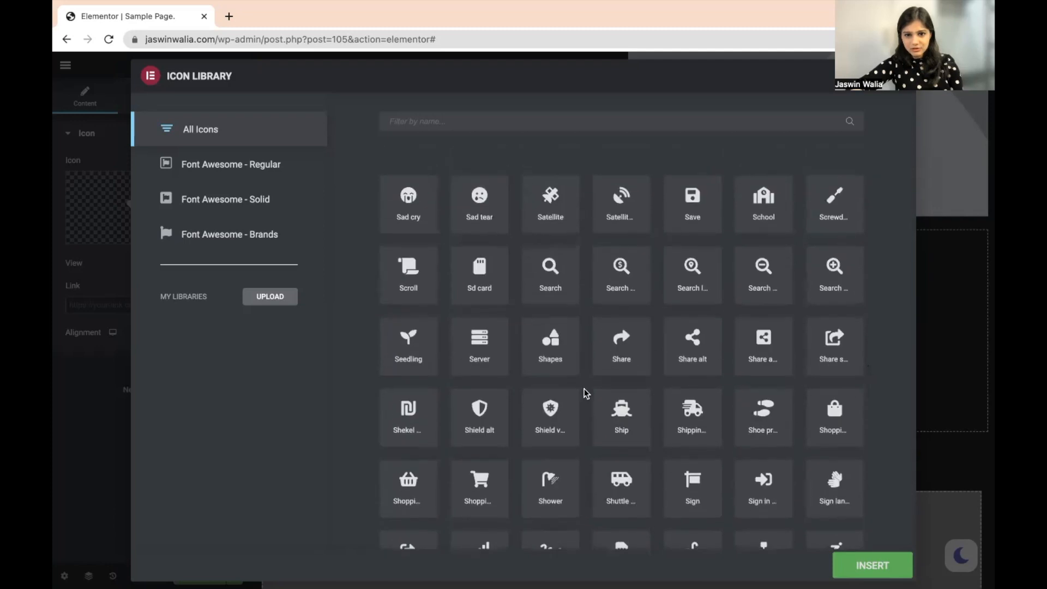
left_click(614, 364)
left_click(850, 566)
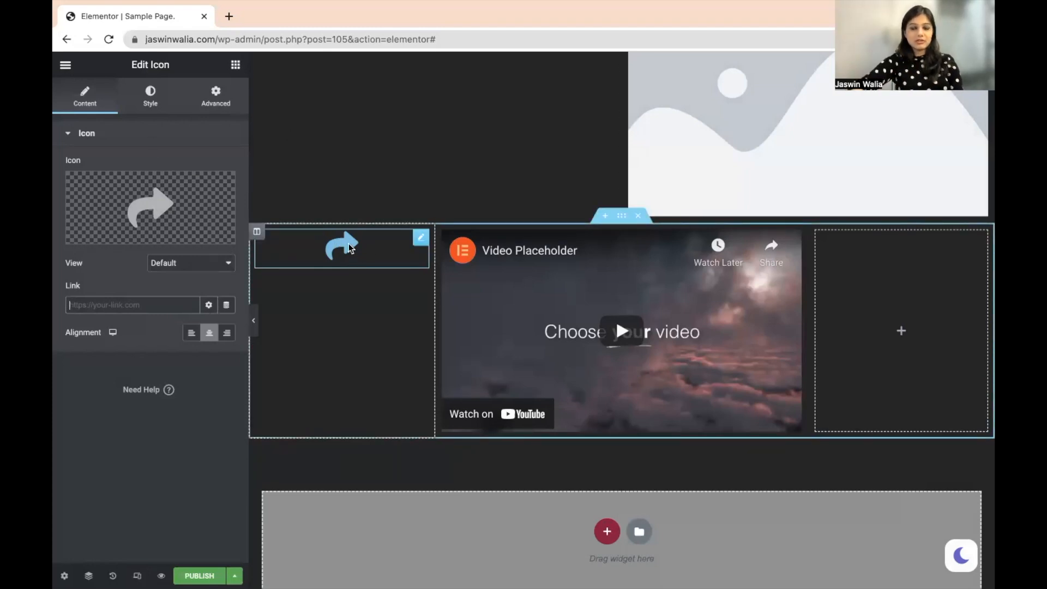
Step: Set the Share icon's size to 50 and its hover animation to Pulse
left_click(161, 92)
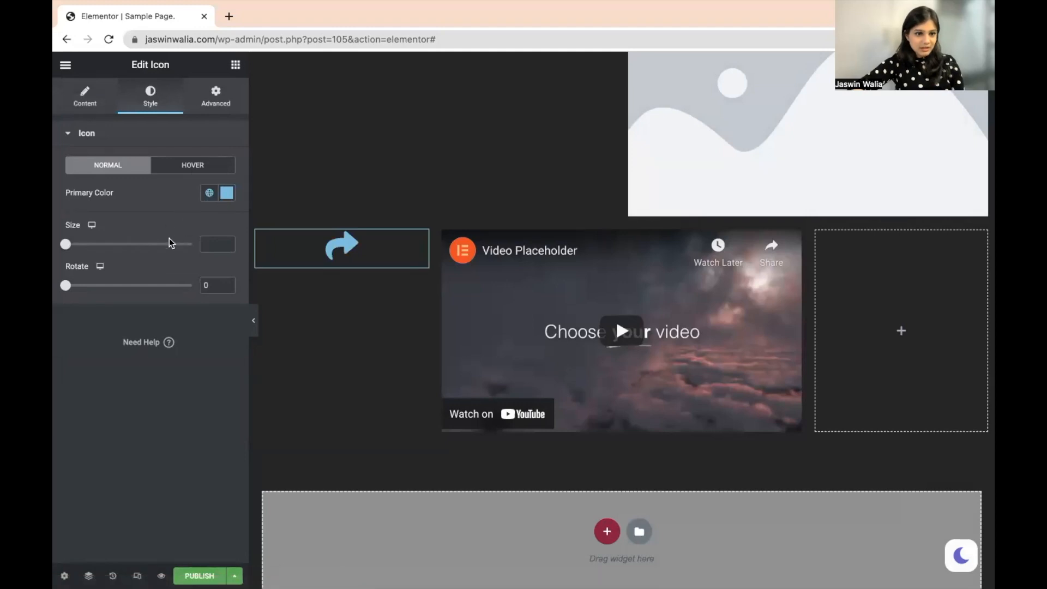
mouse_move(67, 245)
left_mouse_down()
mouse_move(101, 245)
mouse_move(85, 249)
left_mouse_up()
left_click(214, 169)
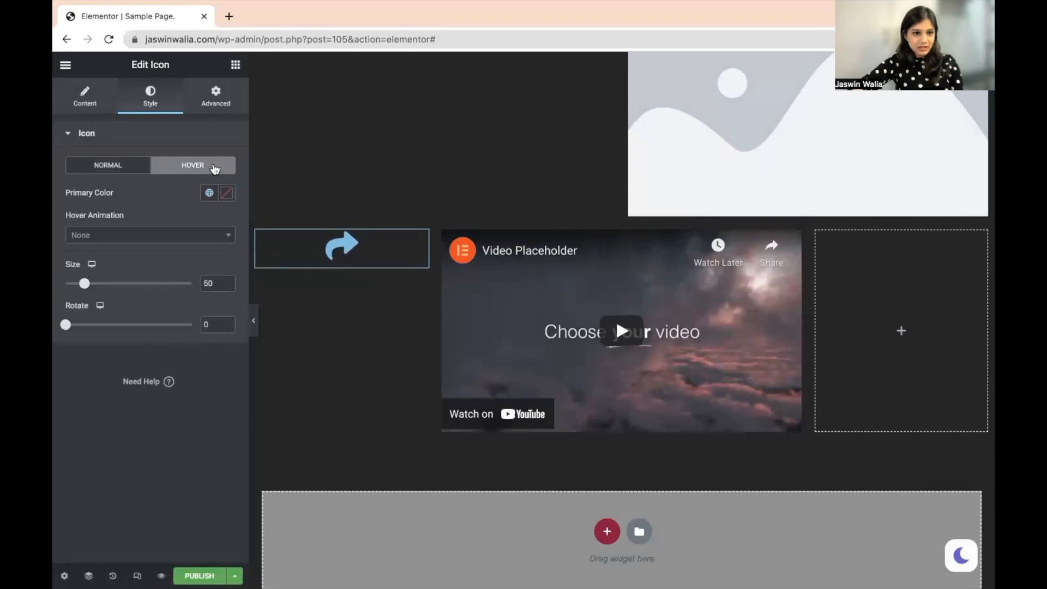
left_click(155, 236)
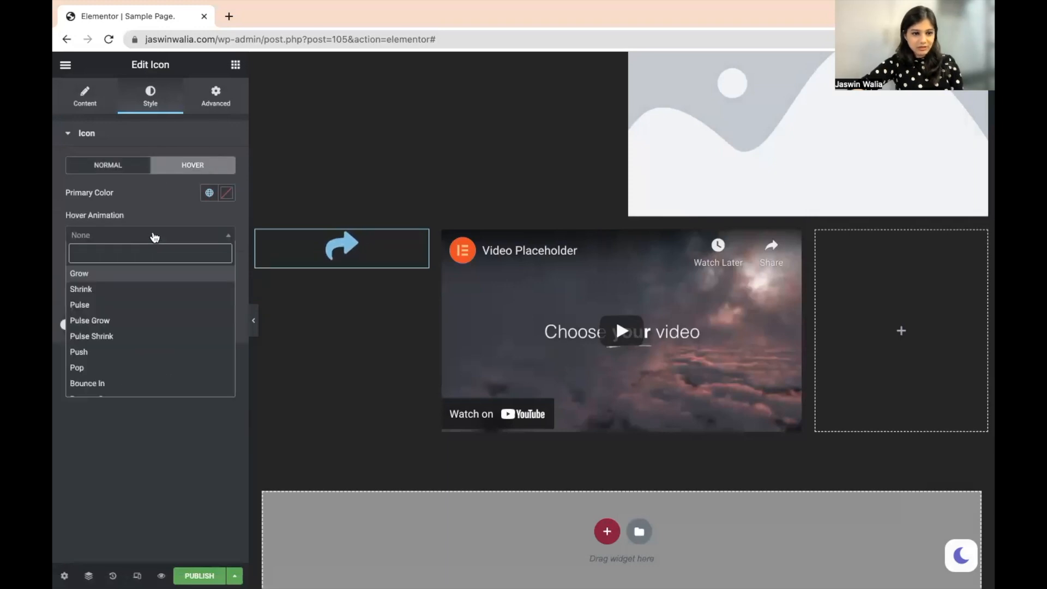
left_click(133, 309)
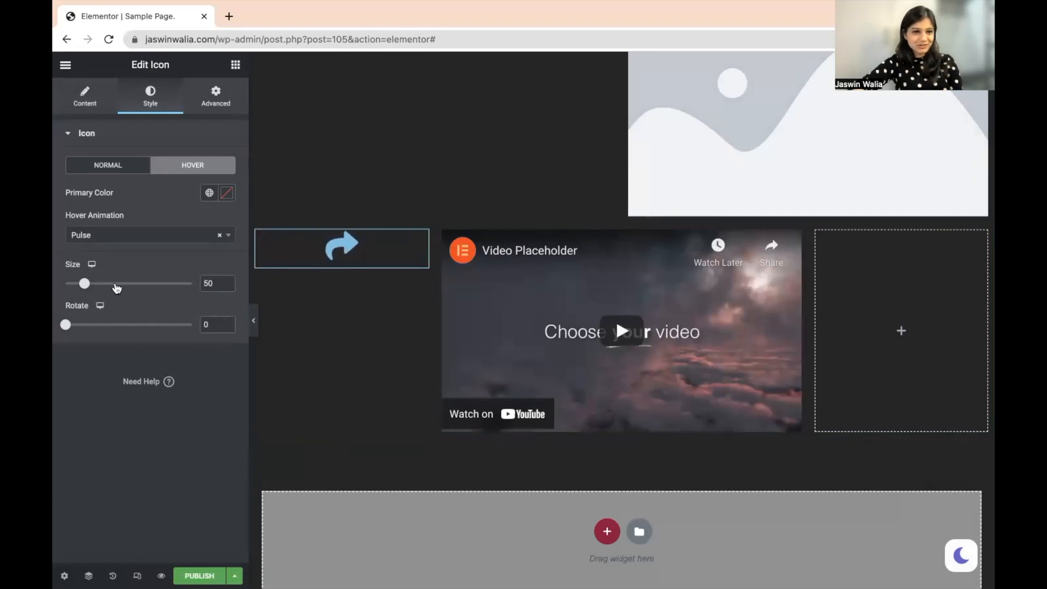
Step: Place a Text Editor widget in the empty column to the right of the video
left_click(83, 101)
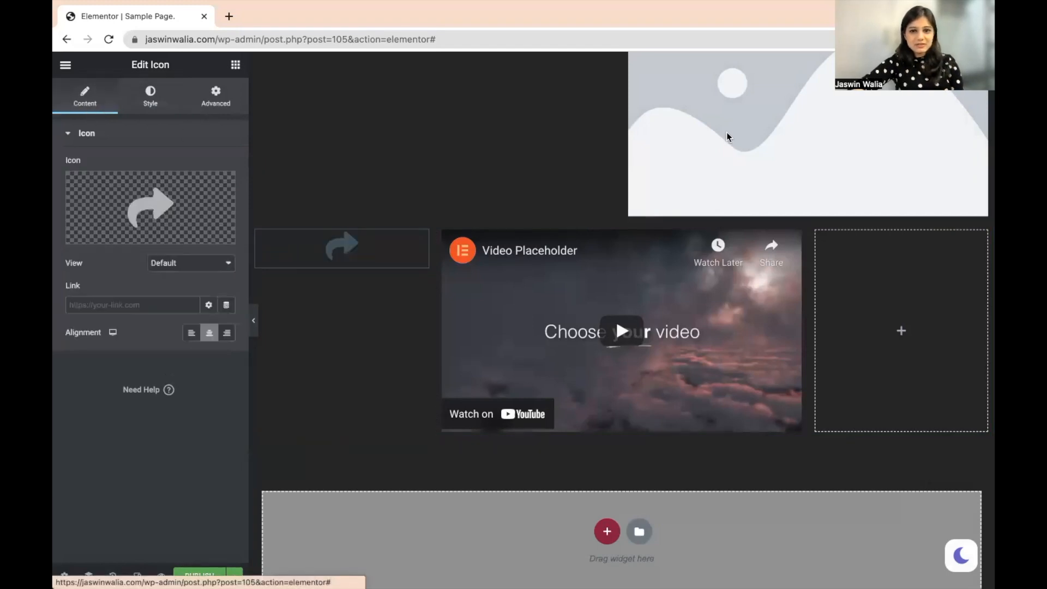
left_click(863, 315)
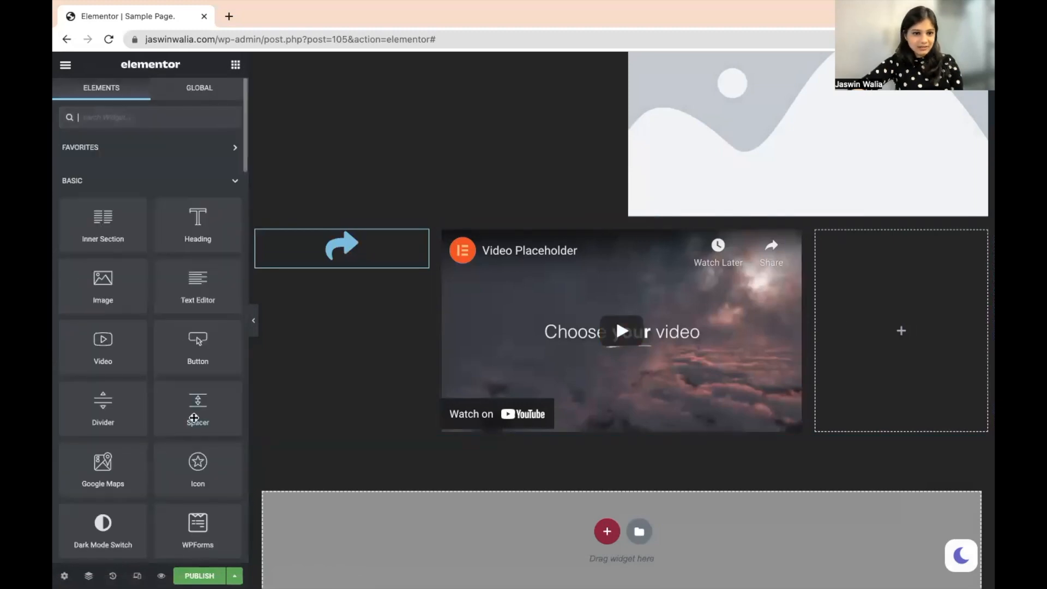
scroll(194, 418, "down", 1)
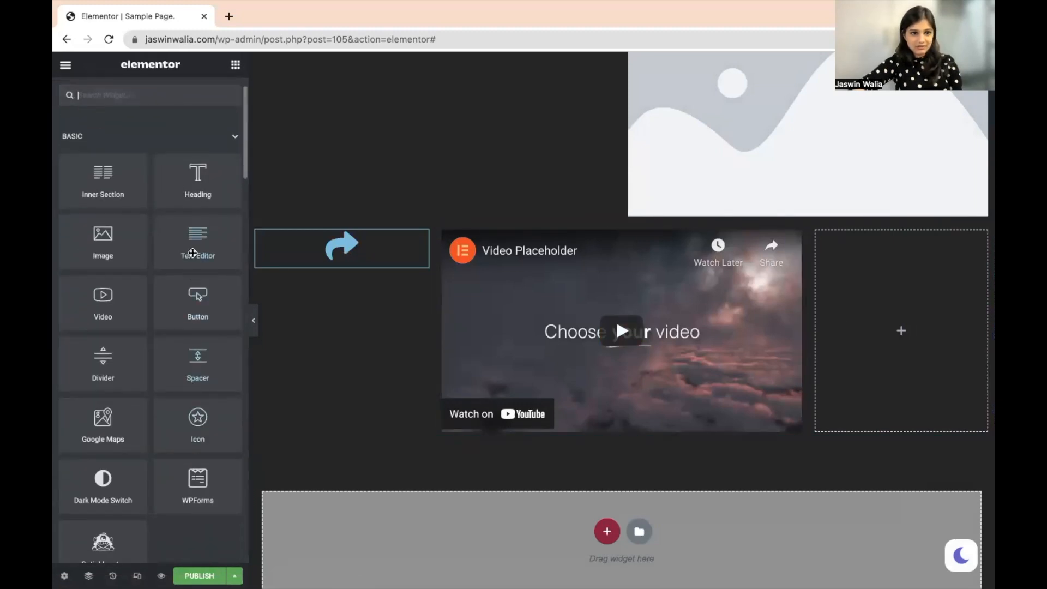
scroll(162, 446, "down", 3)
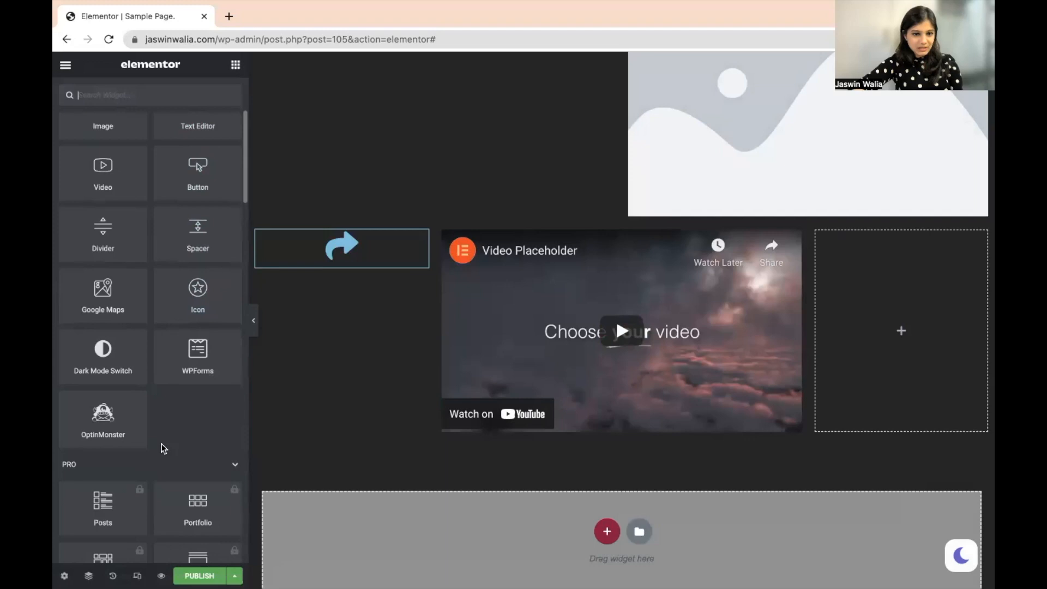
scroll(164, 449, "up", 3)
left_click_drag(199, 249, 856, 342)
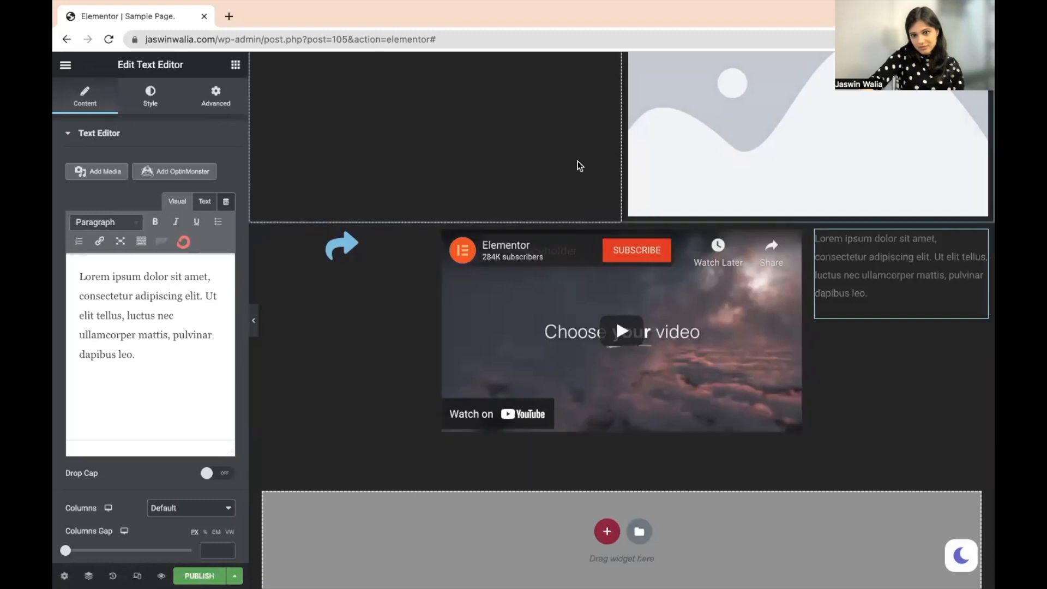
Step: Review the whole page layout in the editor, from the heading down to the three-column section and footer
scroll(501, 329, "up", 3)
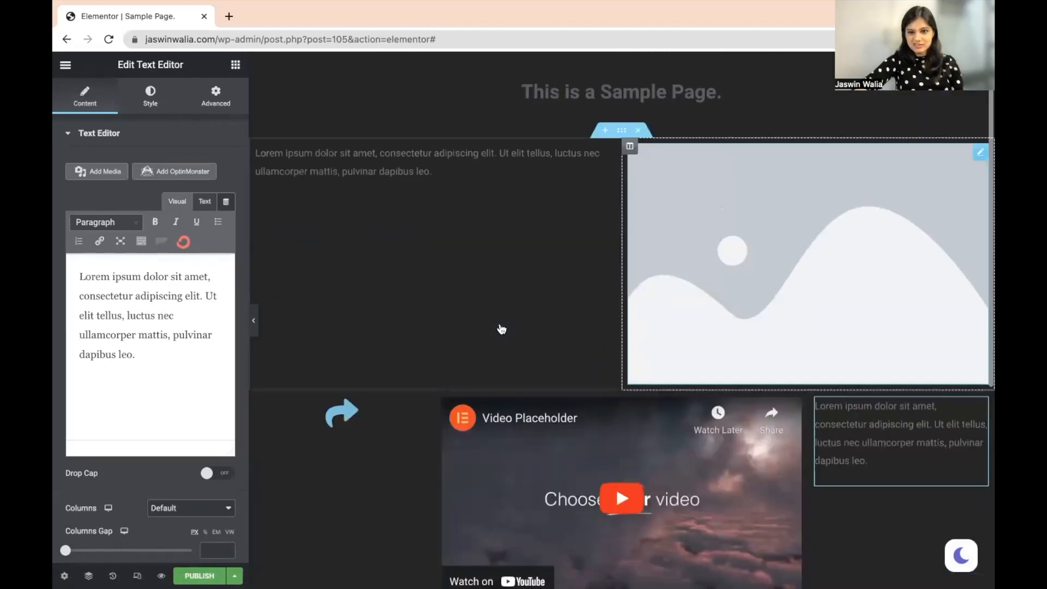
scroll(502, 328, "down", 2)
scroll(502, 329, "up", 2)
scroll(502, 329, "down", 5)
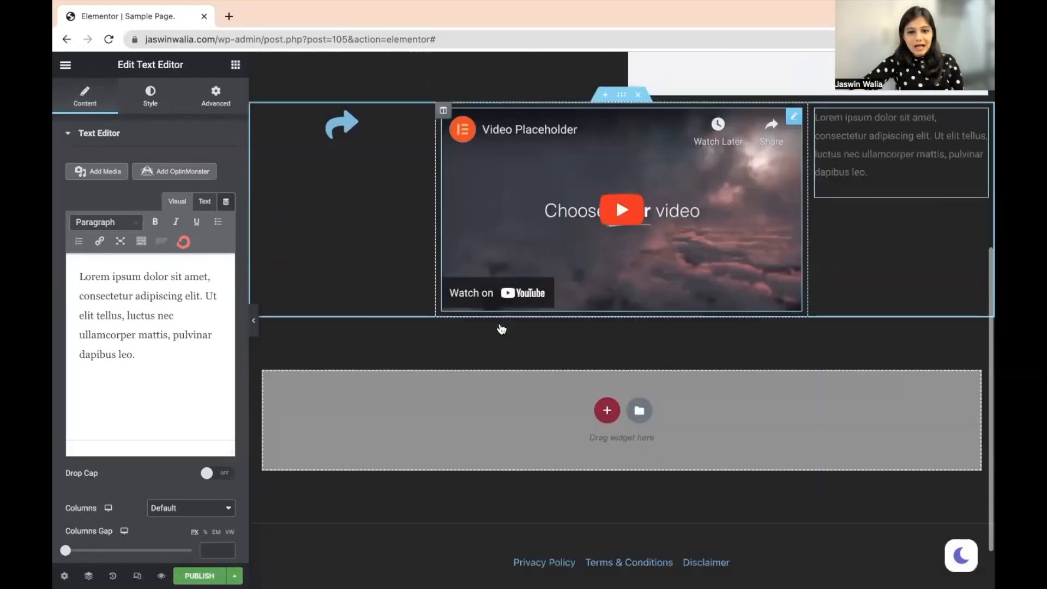
scroll(502, 329, "up", 5)
scroll(502, 329, "down", 6)
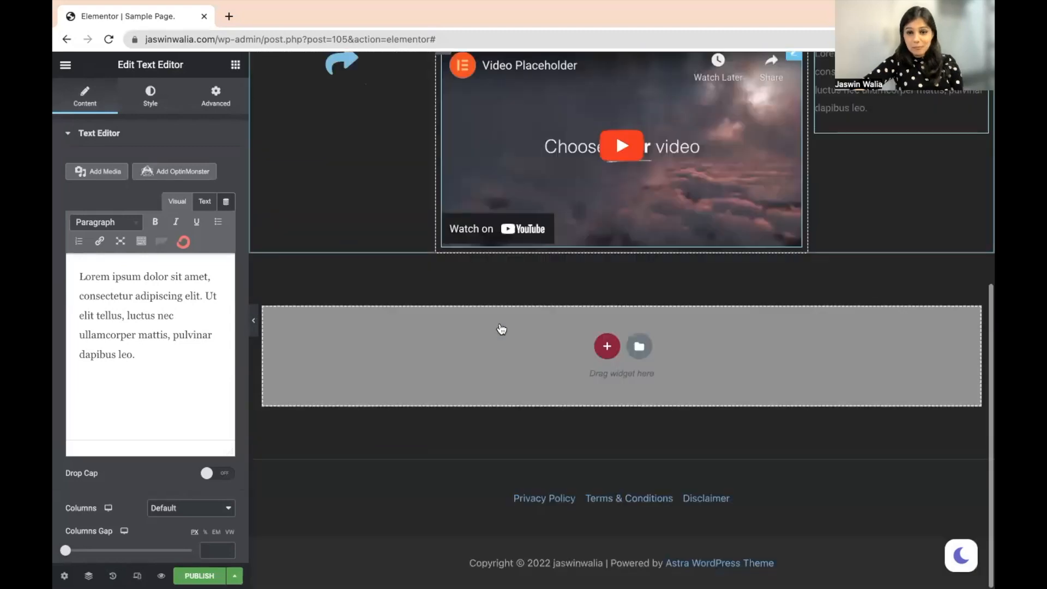
scroll(501, 329, "up", 5)
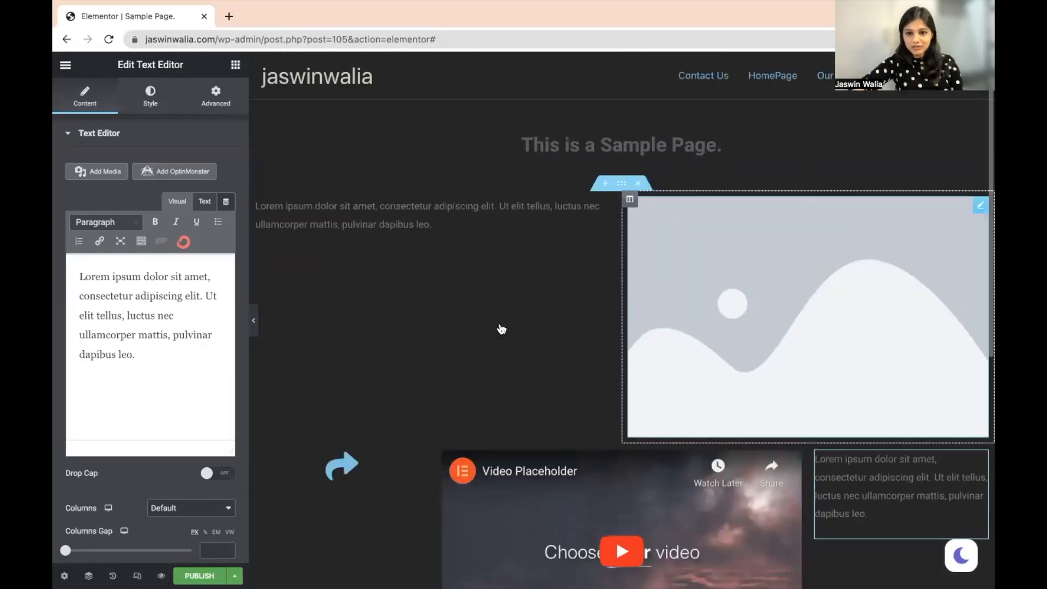
scroll(502, 329, "down", 1)
scroll(502, 328, "up", 1)
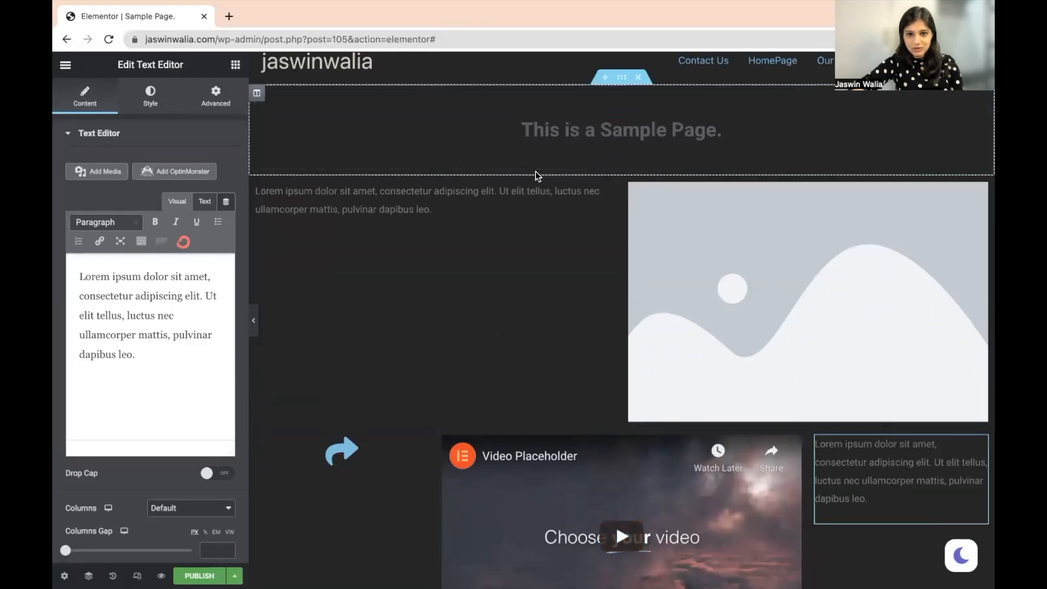
scroll(477, 319, "down", 7)
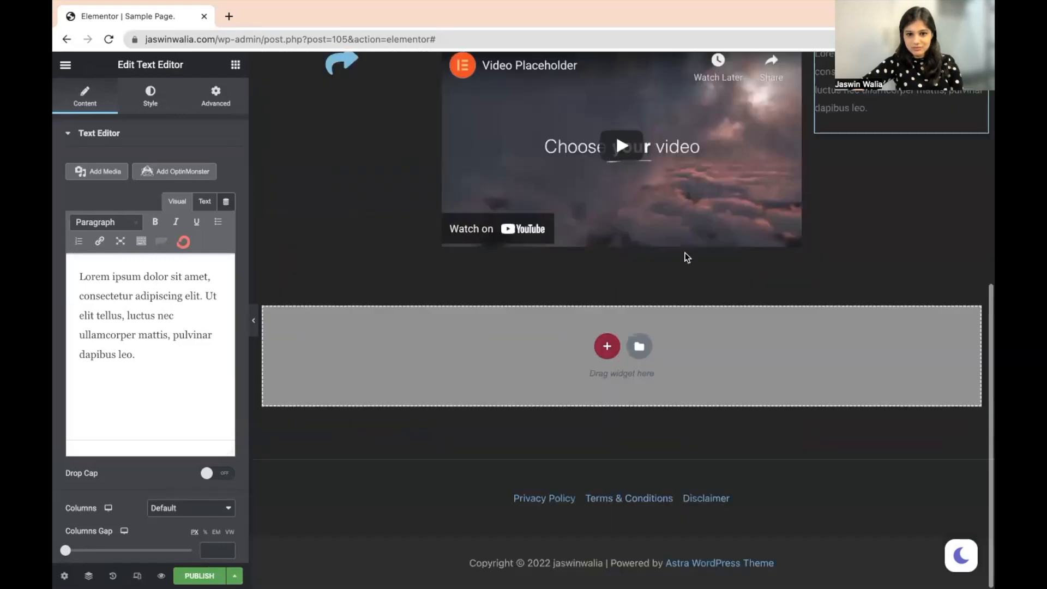
scroll(597, 393, "up", 1)
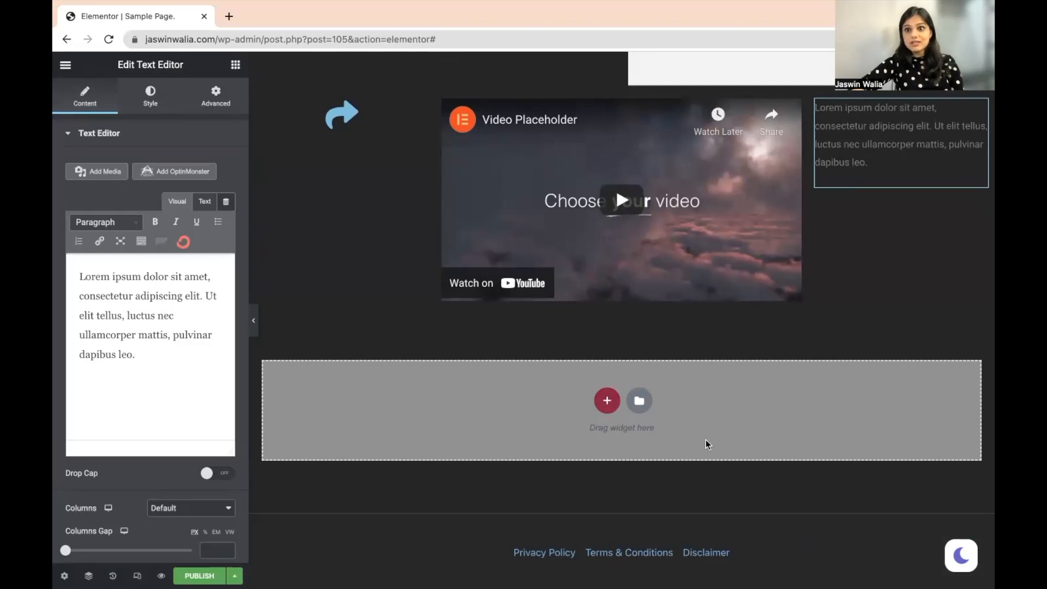
scroll(539, 354, "up", 6)
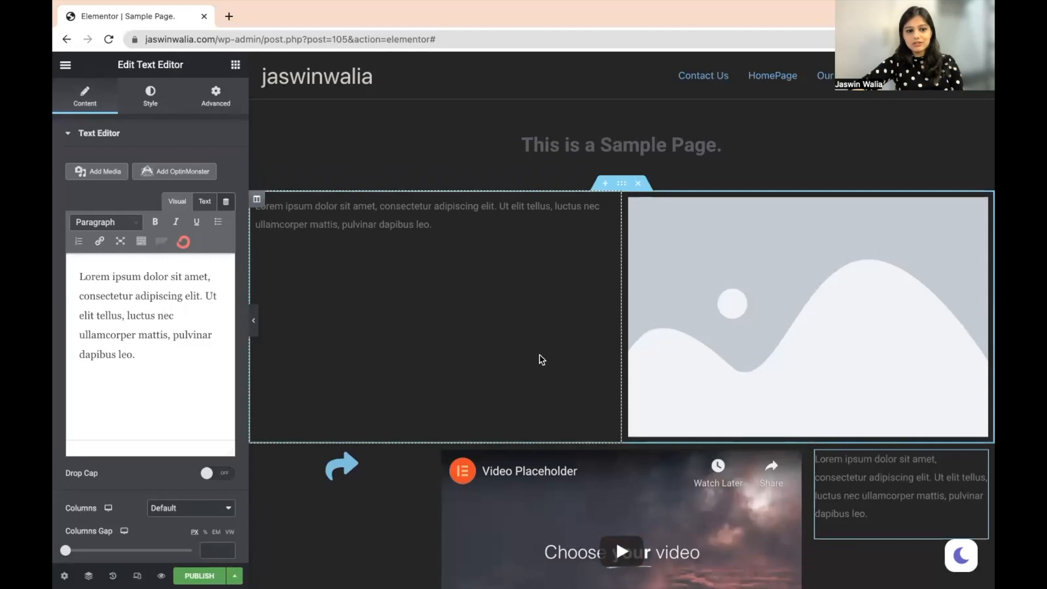
scroll(299, 535, "down", 2)
scroll(300, 535, "down", 3)
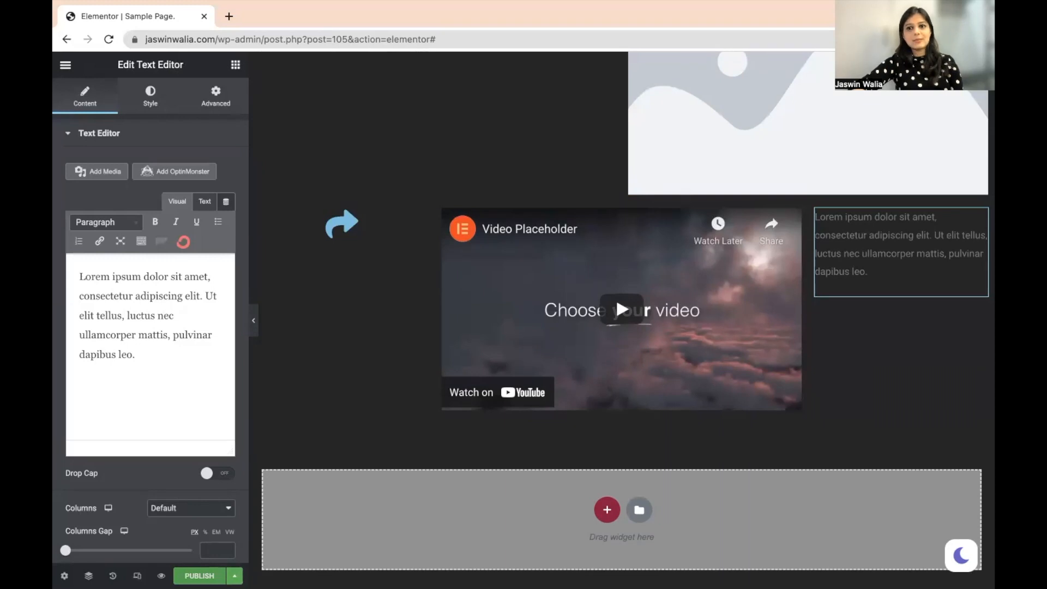
Step: Publish the sample page and view its live version to check the heading, text, image, icon and video
key("super+s")
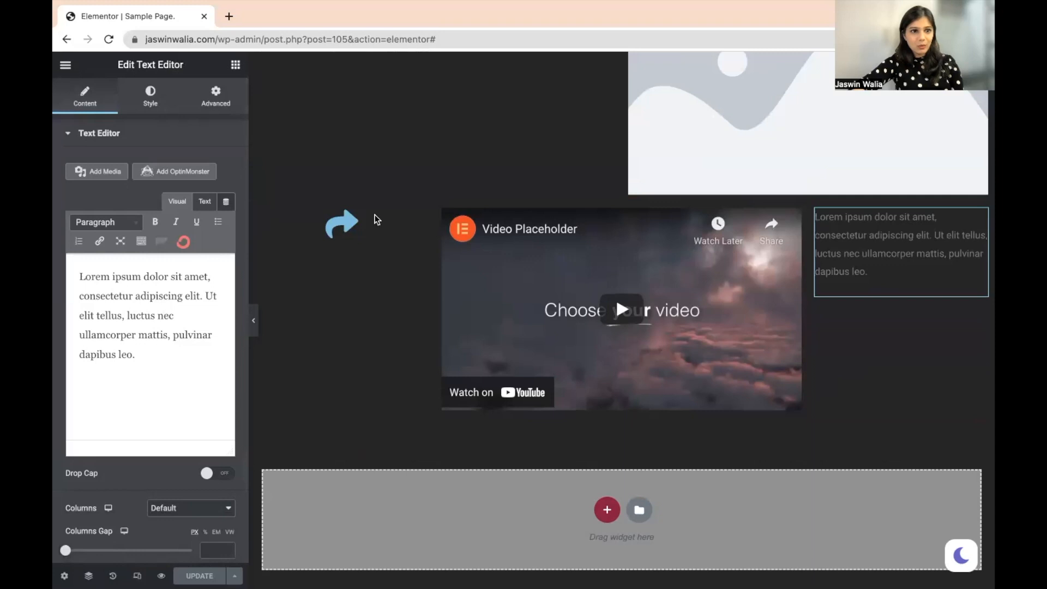
scroll(375, 217, "up", 5)
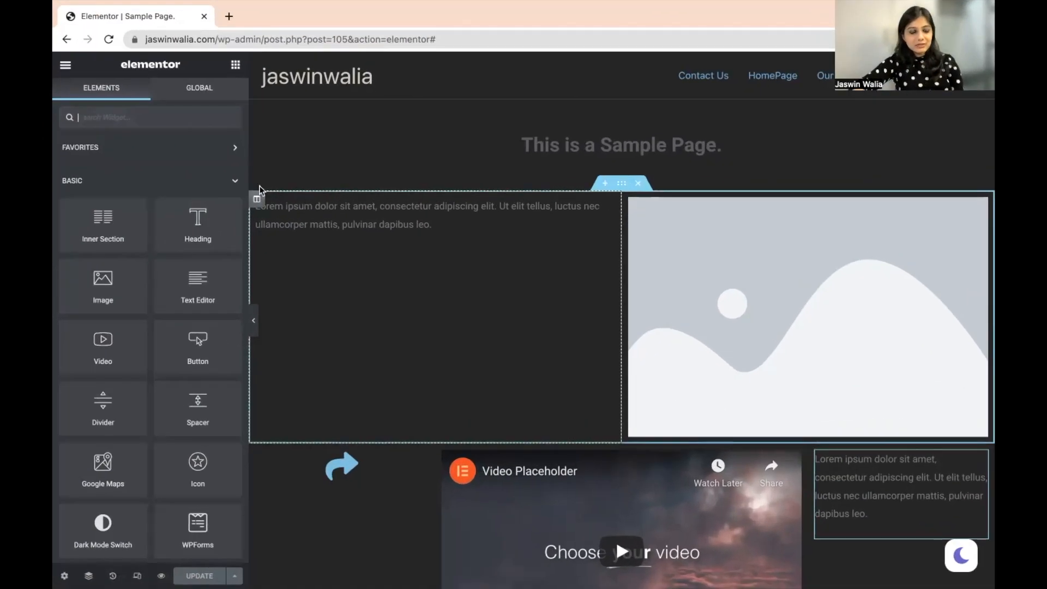
left_click(66, 66)
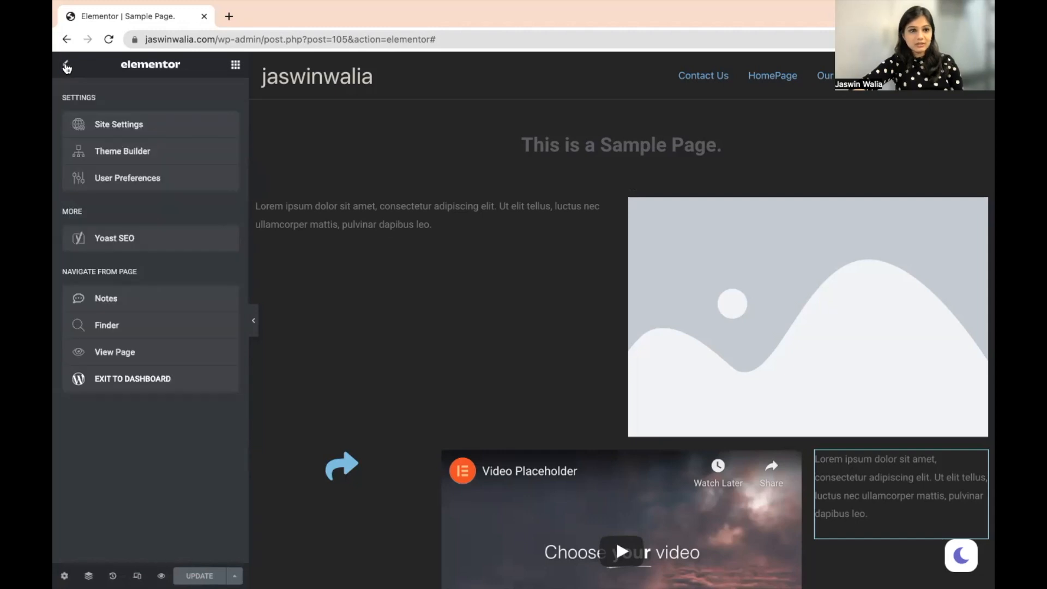
left_click(132, 361)
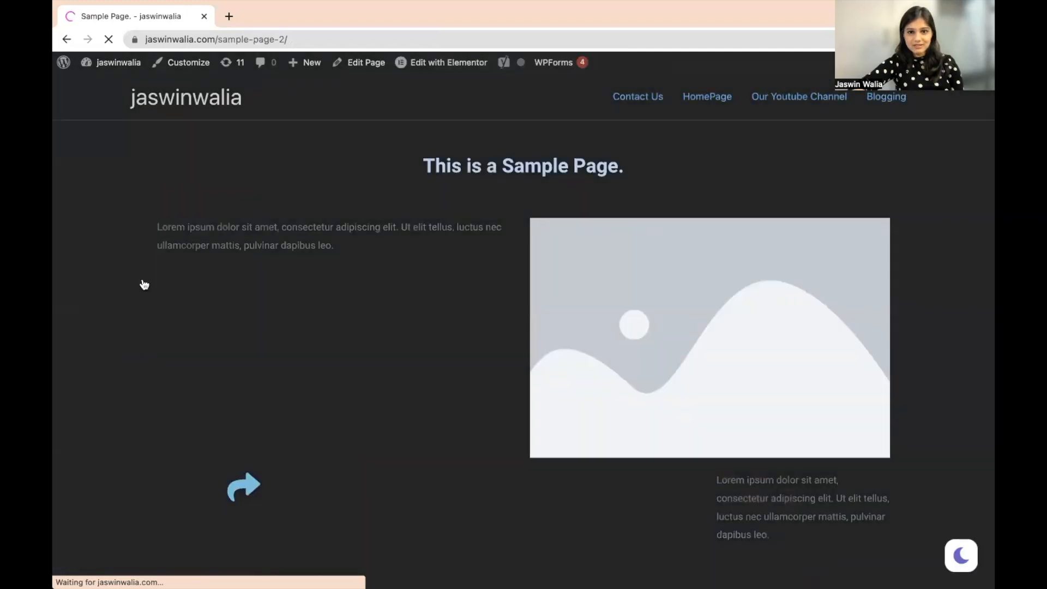
scroll(144, 283, "down", 3)
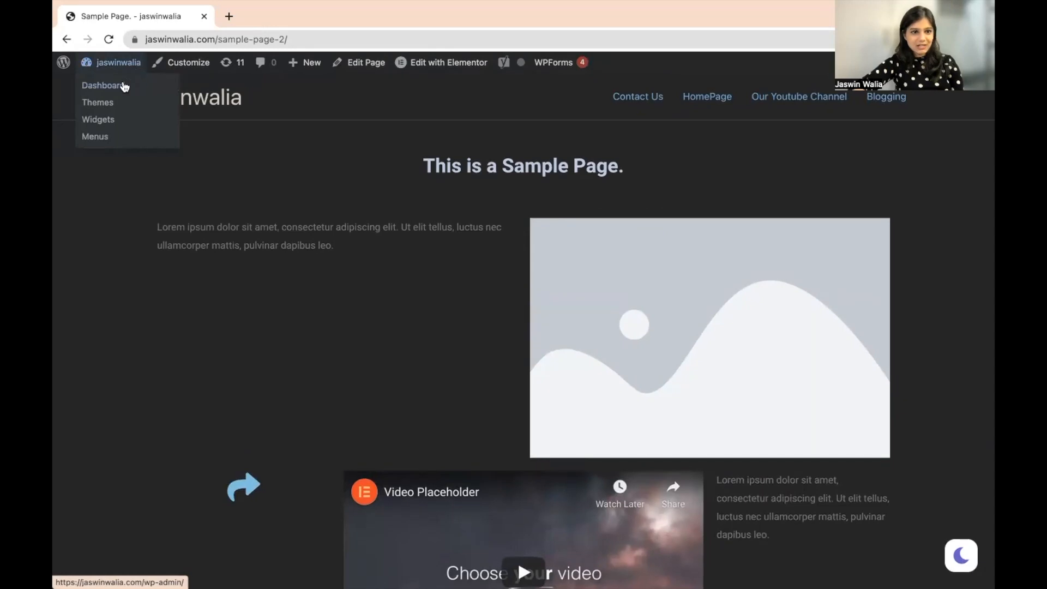
Step: Return to the WordPress dashboard and open the Elementor-built "Sample Page." from the list of all pages in the standard page editor
left_click(124, 86)
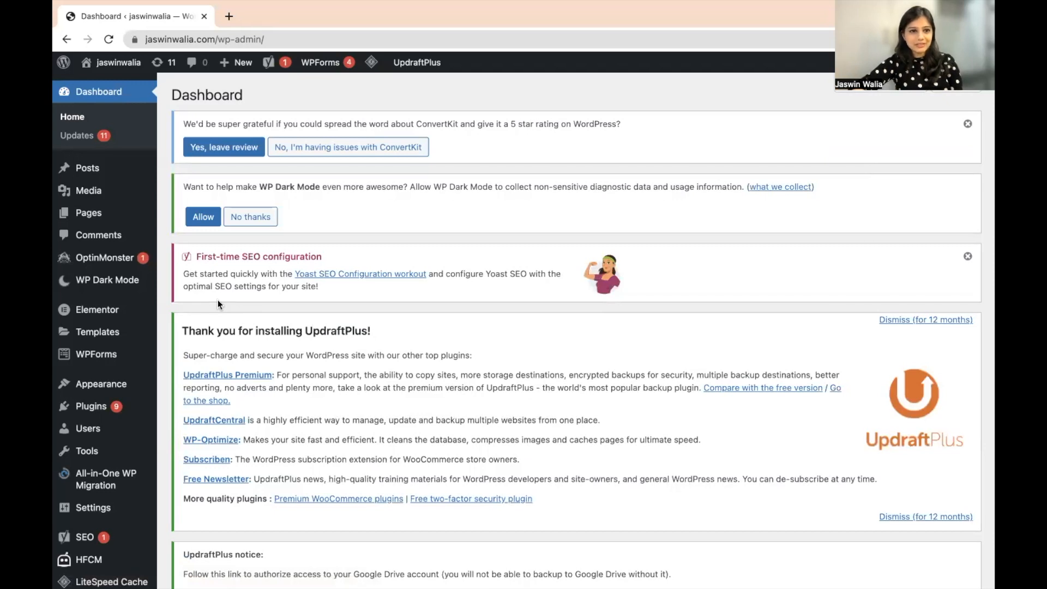
mouse_move(88, 214)
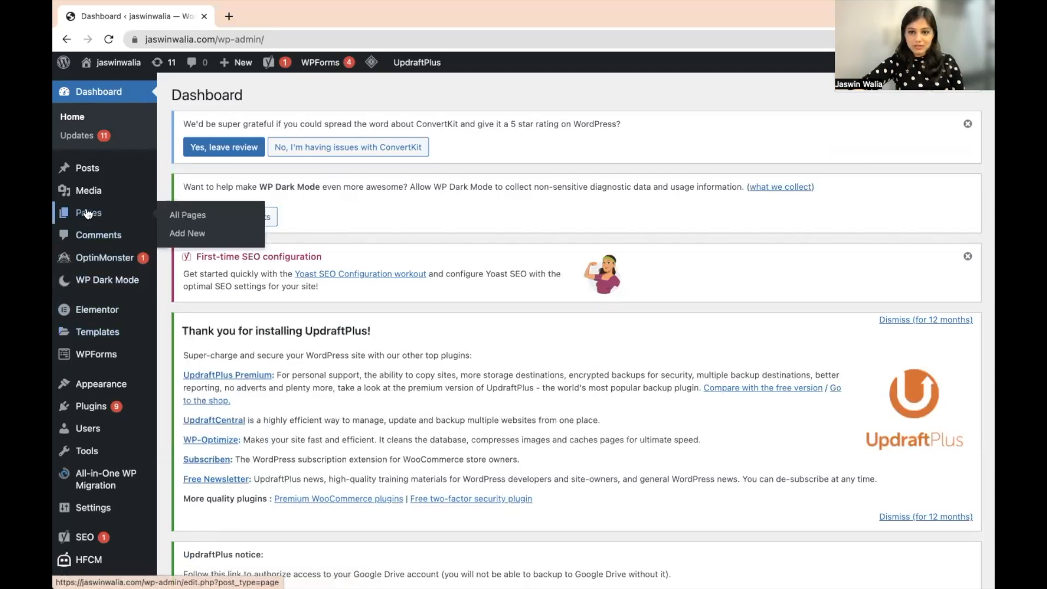
left_click(188, 218)
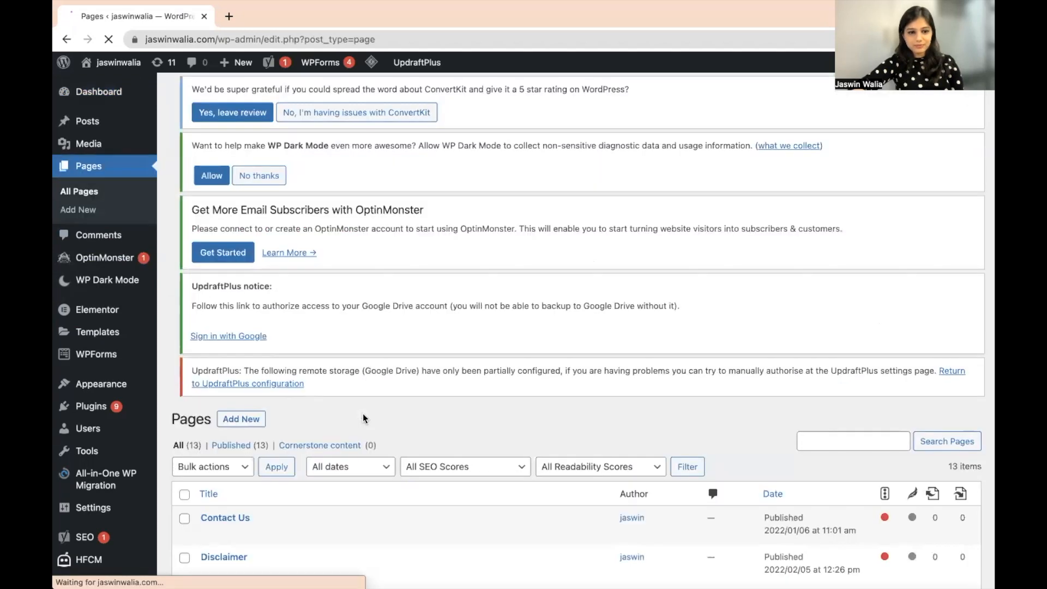
scroll(362, 413, "down", 5)
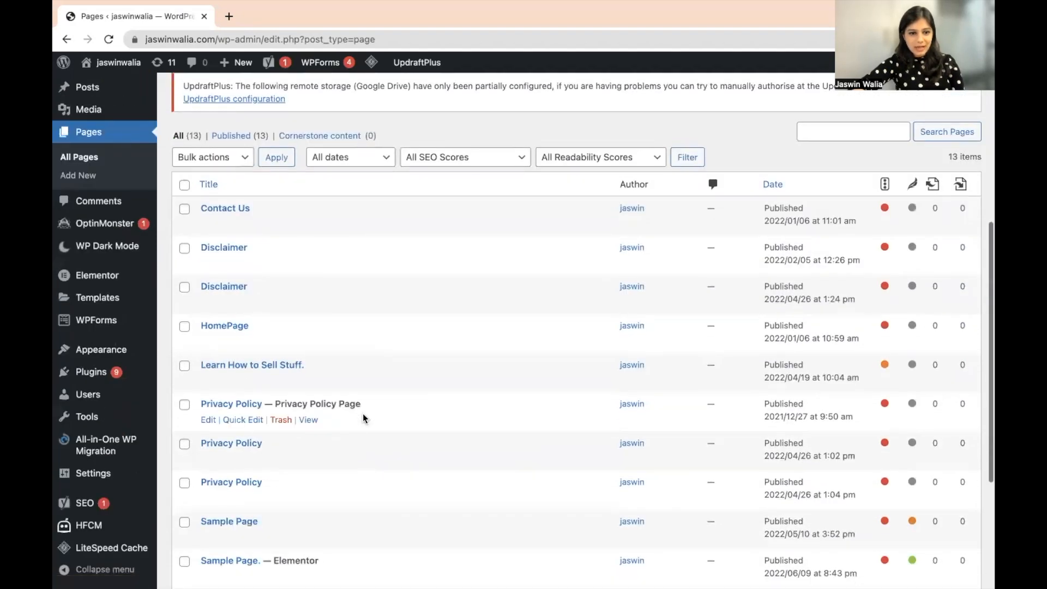
scroll(362, 413, "down", 2)
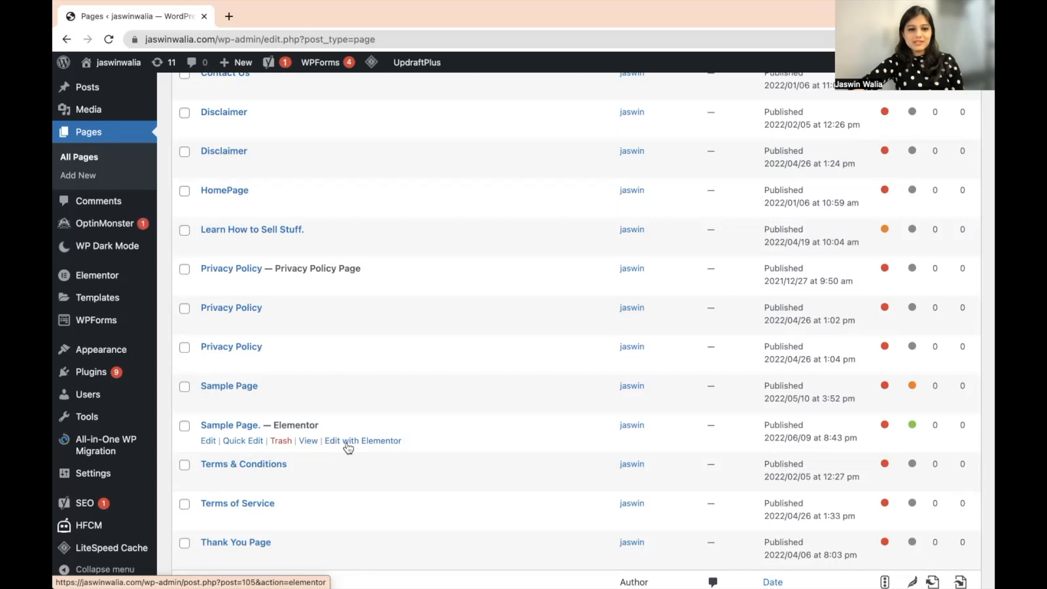
left_click(211, 443)
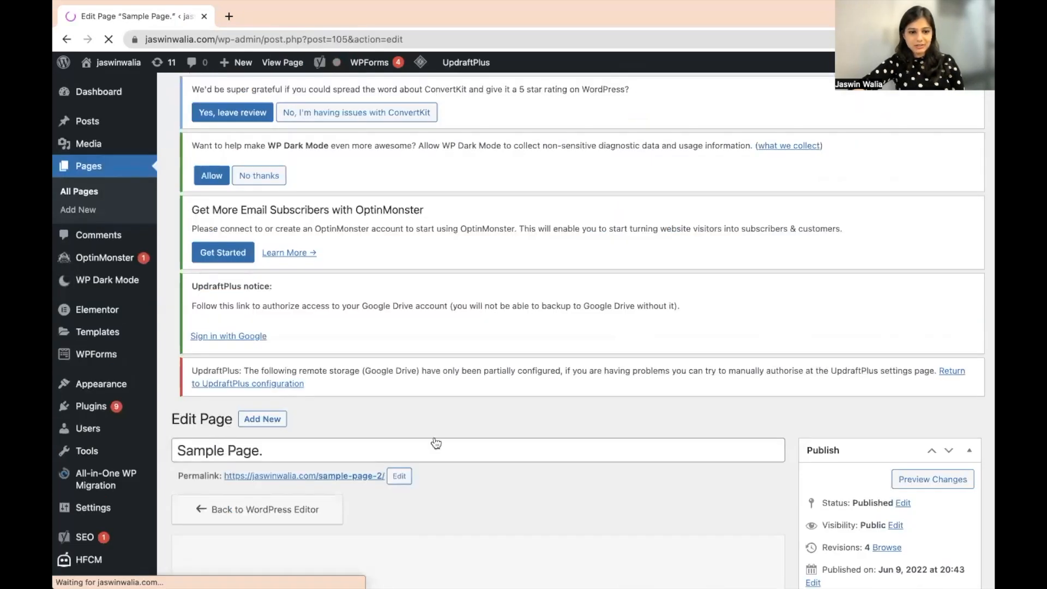
Step: Change the page template to Elementor Canvas in the page attributes and update the page
scroll(438, 447, "down", 5)
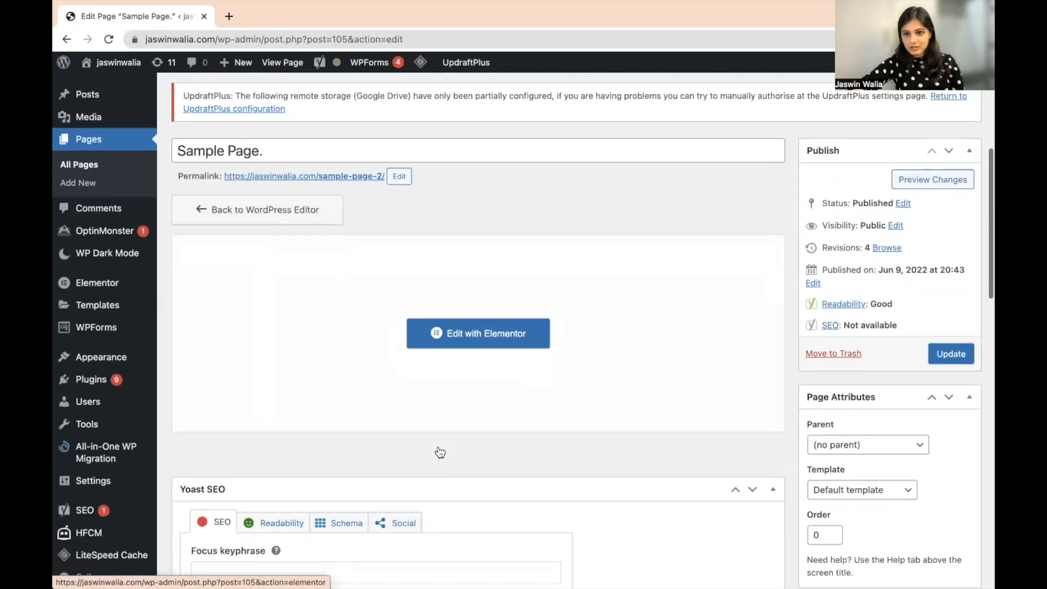
scroll(768, 321, "down", 3)
scroll(768, 320, "up", 1)
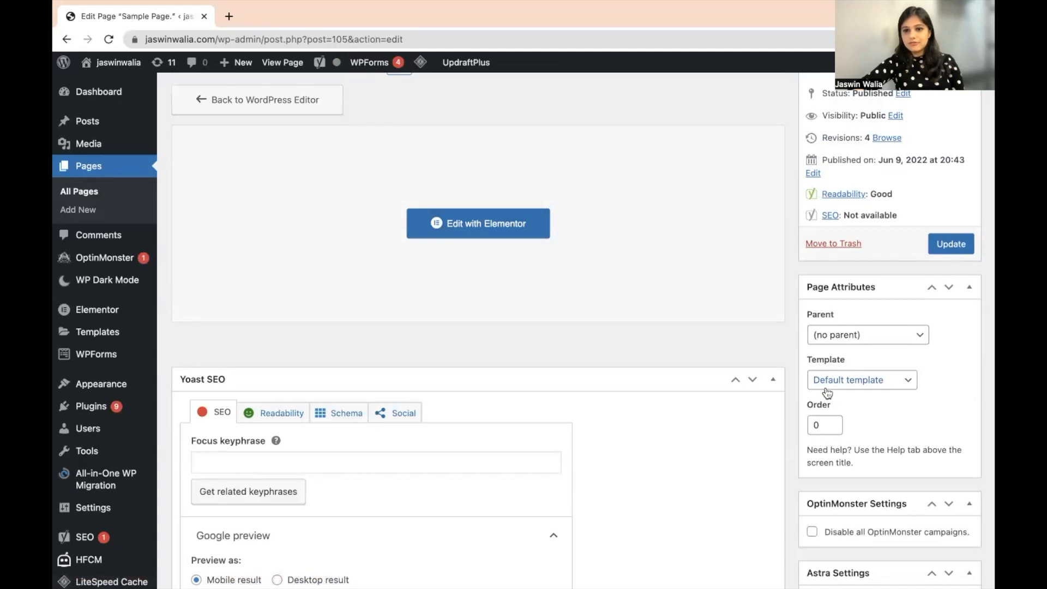
left_click(882, 381)
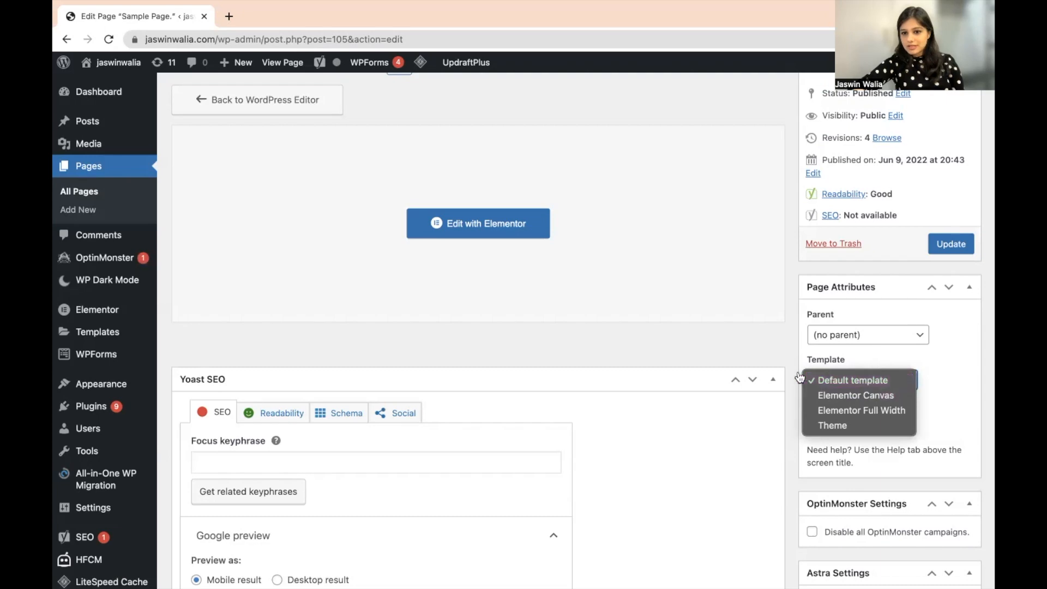
left_click(867, 397)
scroll(865, 398, "up", 4)
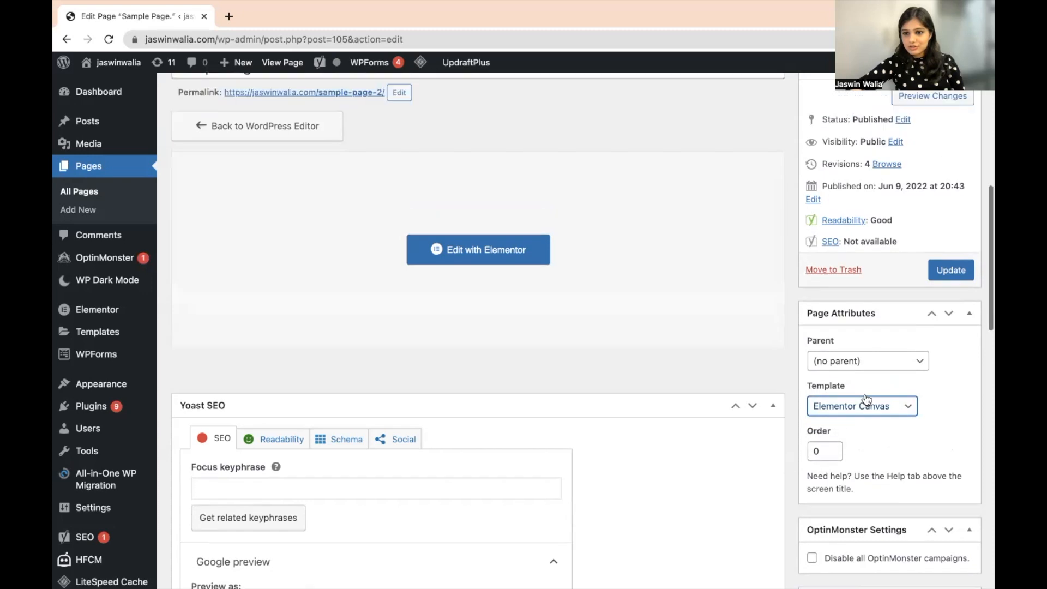
scroll(864, 393, "up", 2)
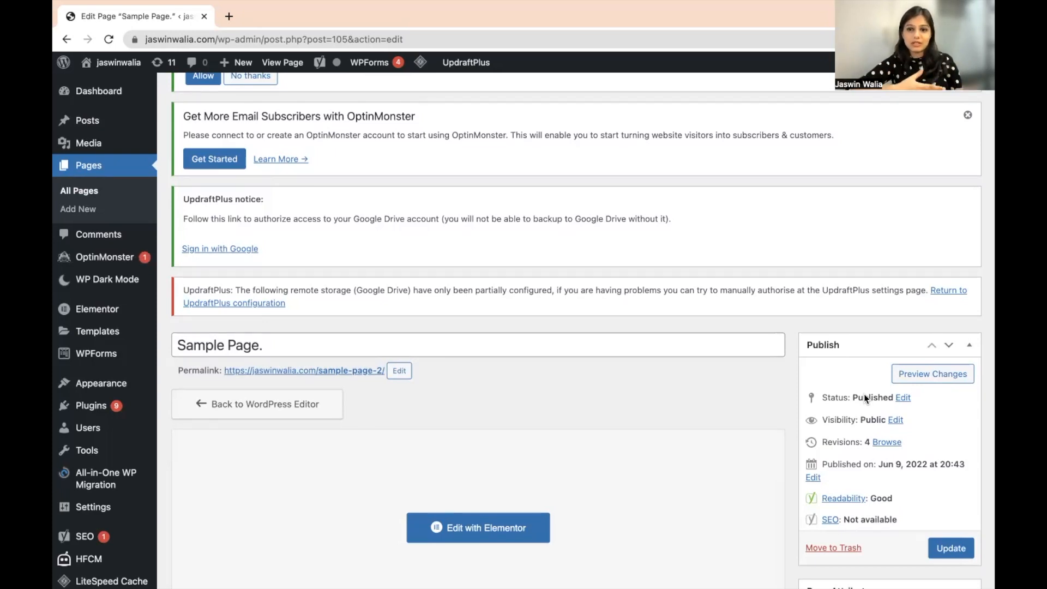
scroll(588, 433, "down", 4)
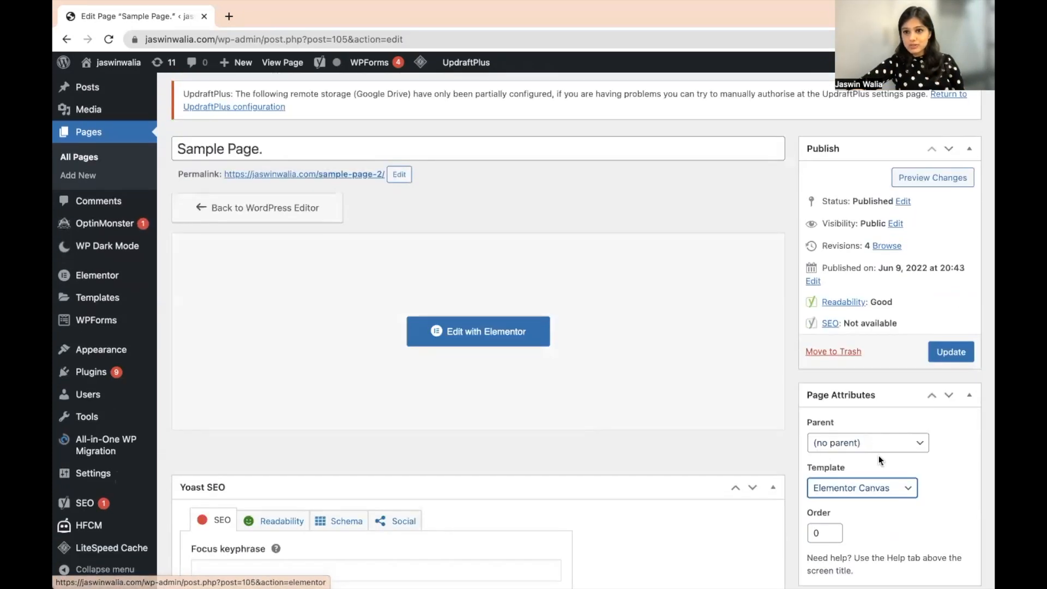
scroll(864, 441, "down", 1)
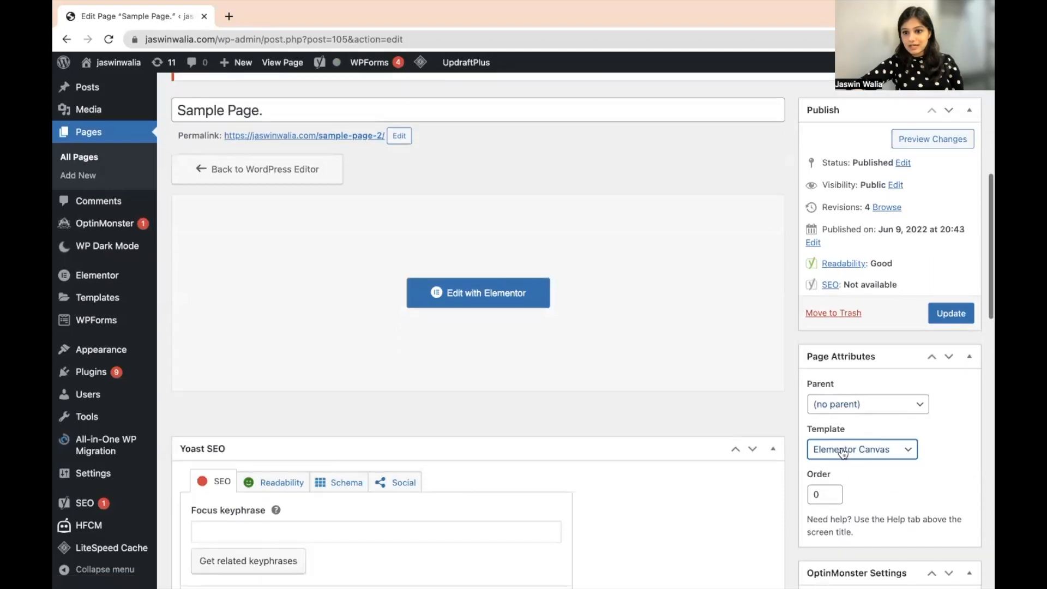
left_click(949, 321)
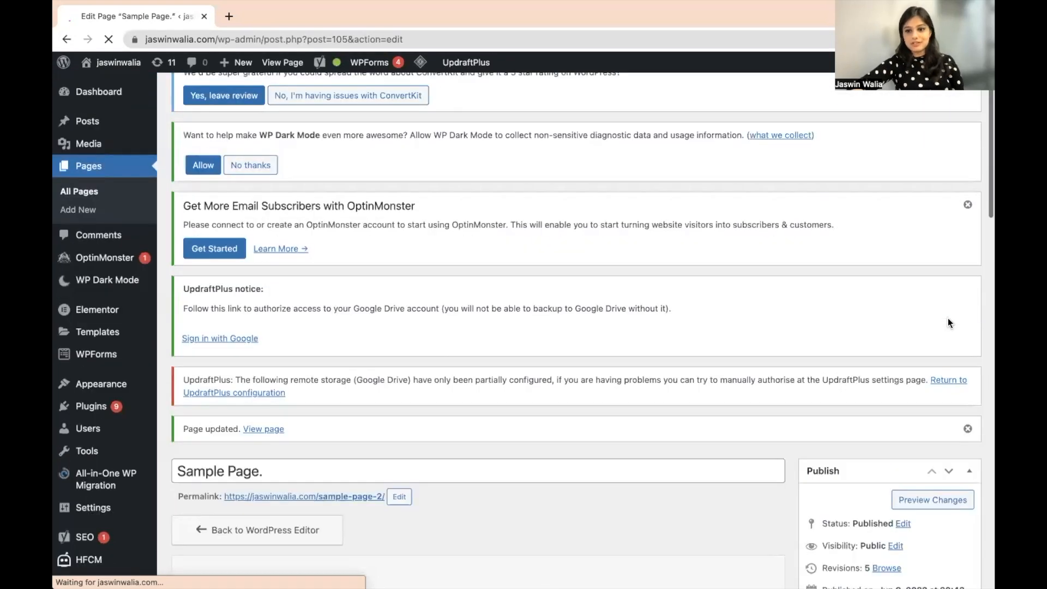
Step: Preview the updated page and examine how it is laid out with the Elementor Canvas template
scroll(947, 321, "down", 2)
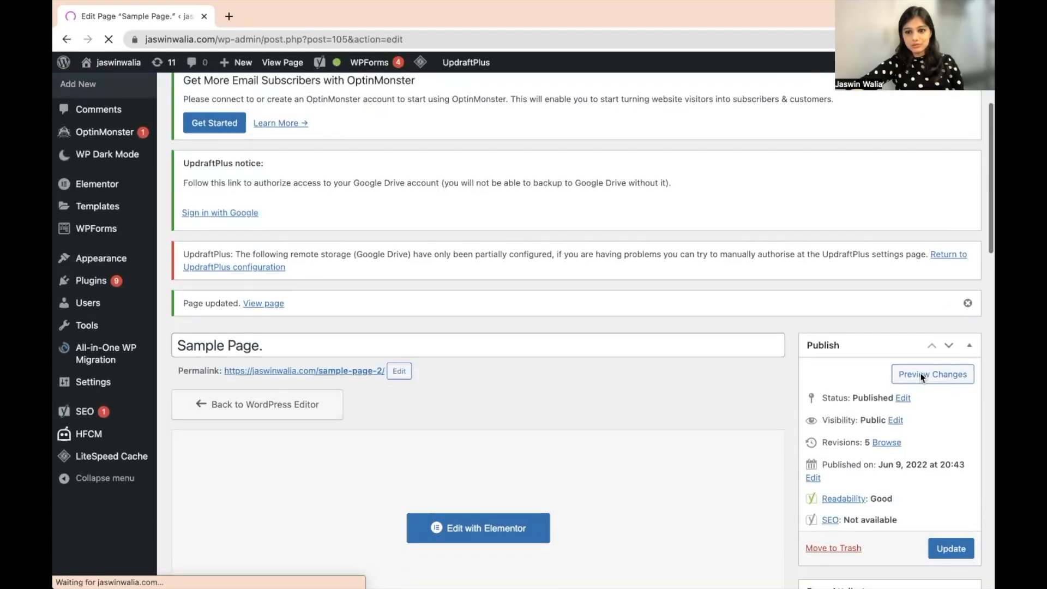
left_click(922, 375)
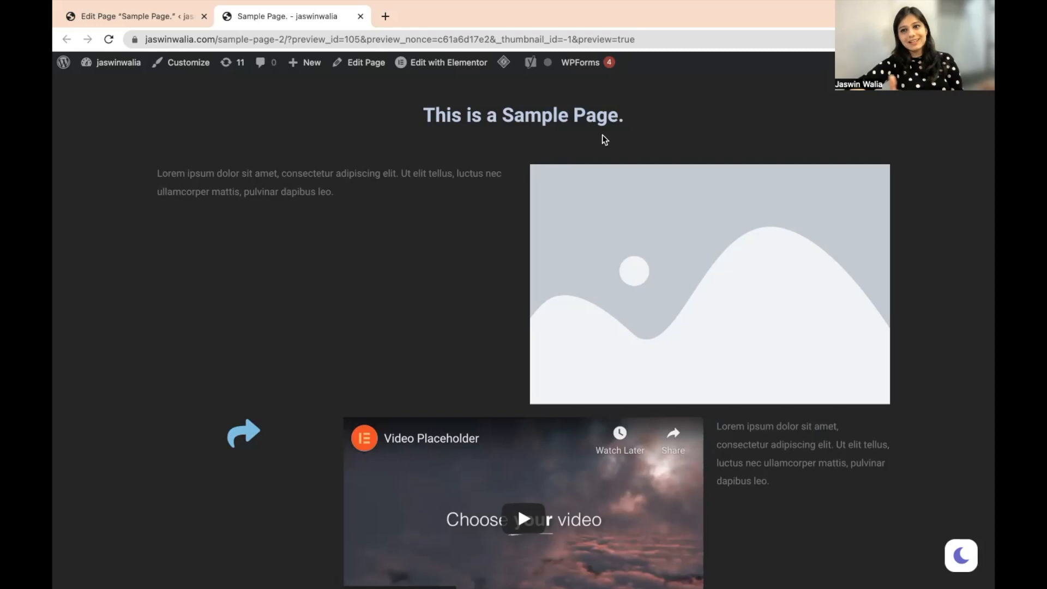
scroll(385, 216, "down", 1)
scroll(385, 216, "up", 1)
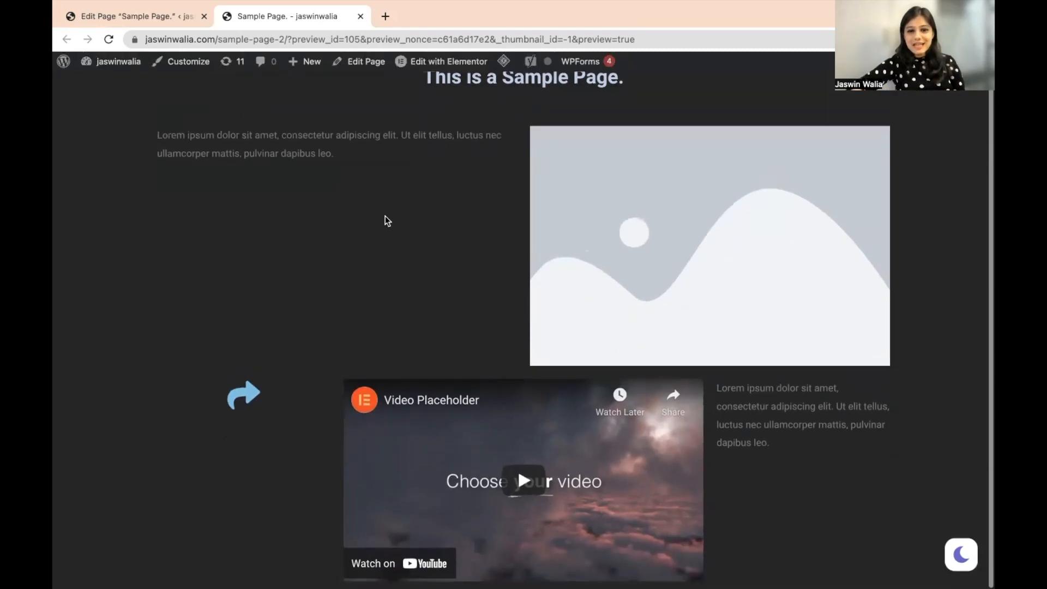
scroll(385, 217, "down", 1)
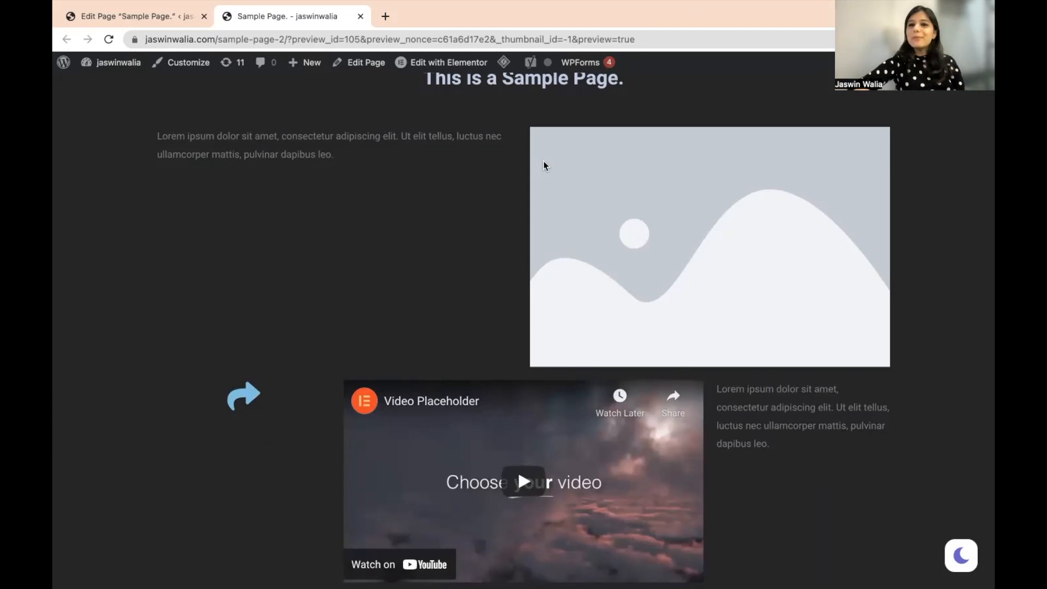
scroll(543, 161, "up", 2)
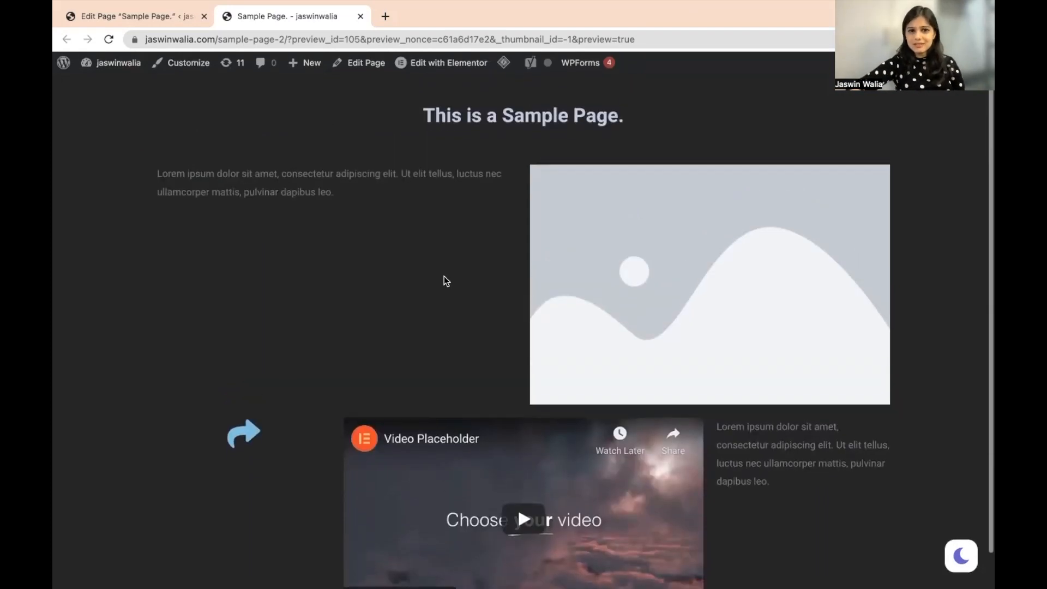